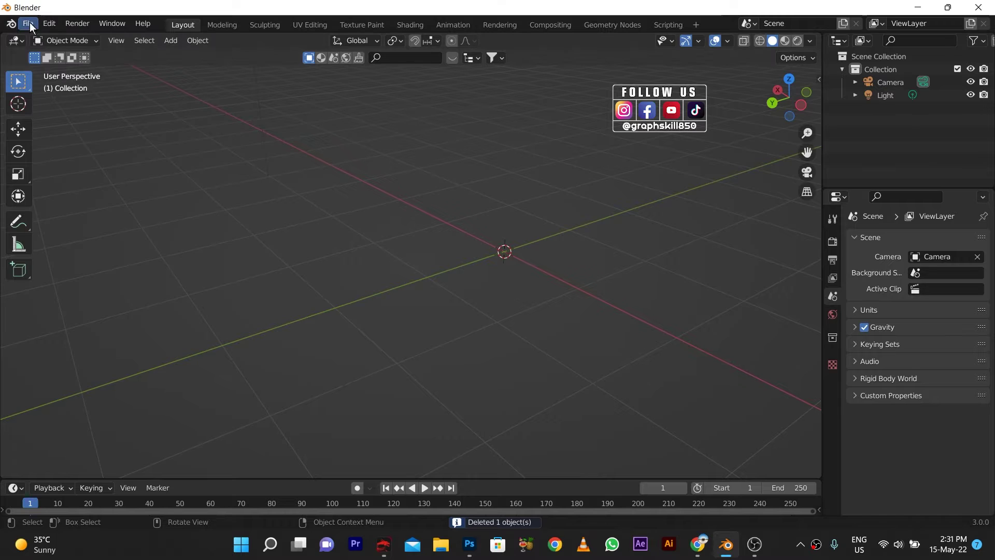
# Import the GD.svg file from the Downloads folder as a Scalable Vector Graphics file
pyautogui.click(30, 23)
pyautogui.moveTo(59, 197)
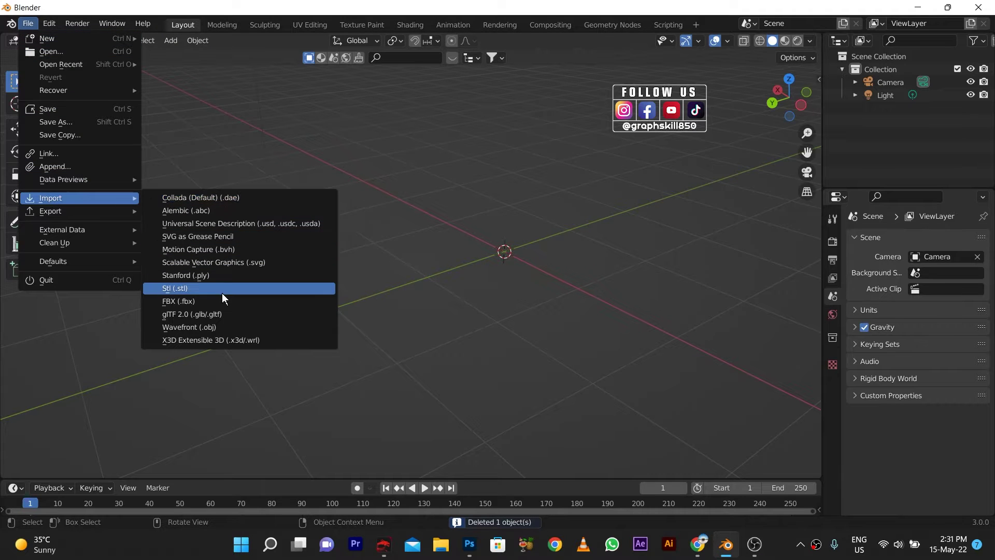
pyautogui.click(233, 263)
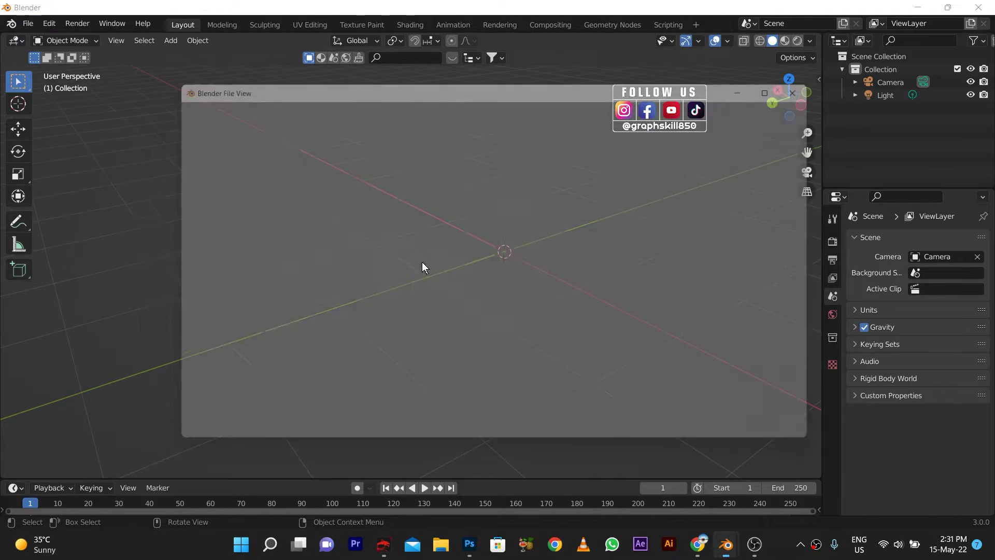
pyautogui.click(223, 226)
pyautogui.click(350, 197)
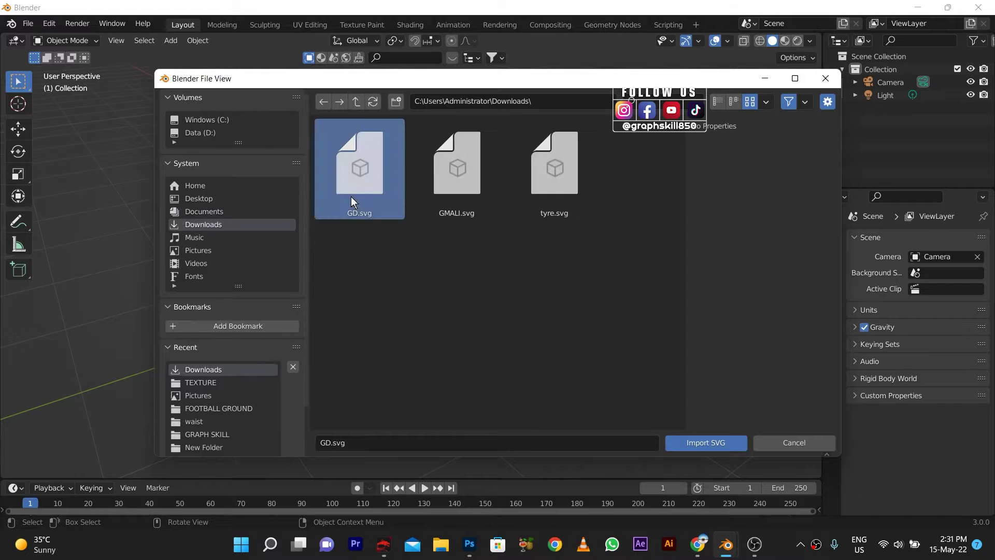
pyautogui.doubleClick(351, 199)
# Select all three imported logo curves and scale them up uniformly by a factor of about 11.75
pyautogui.scroll(8, 620, 259)
pyautogui.moveTo(621, 260); pyautogui.dragTo(523, 216, button='middle')
pyautogui.scroll(3, 530, 210)
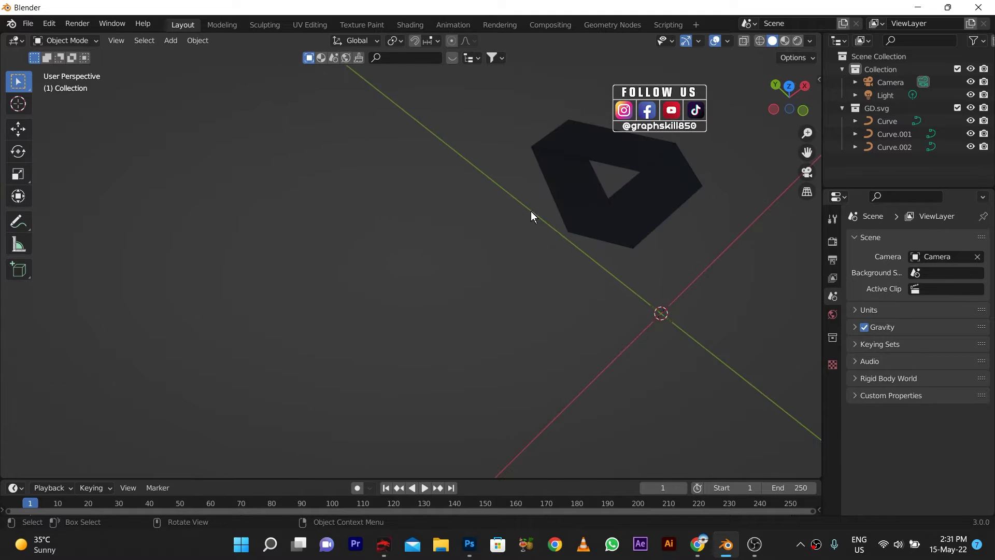
pyautogui.scroll(-3, 402, 227)
pyautogui.click(511, 210)
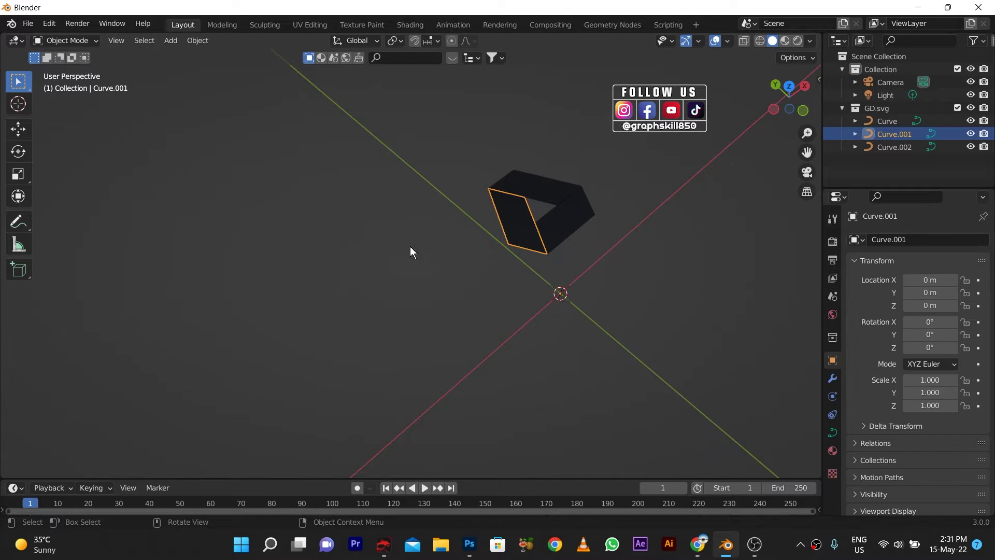
pyautogui.moveTo(409, 252); pyautogui.dragTo(455, 258, button='middle')
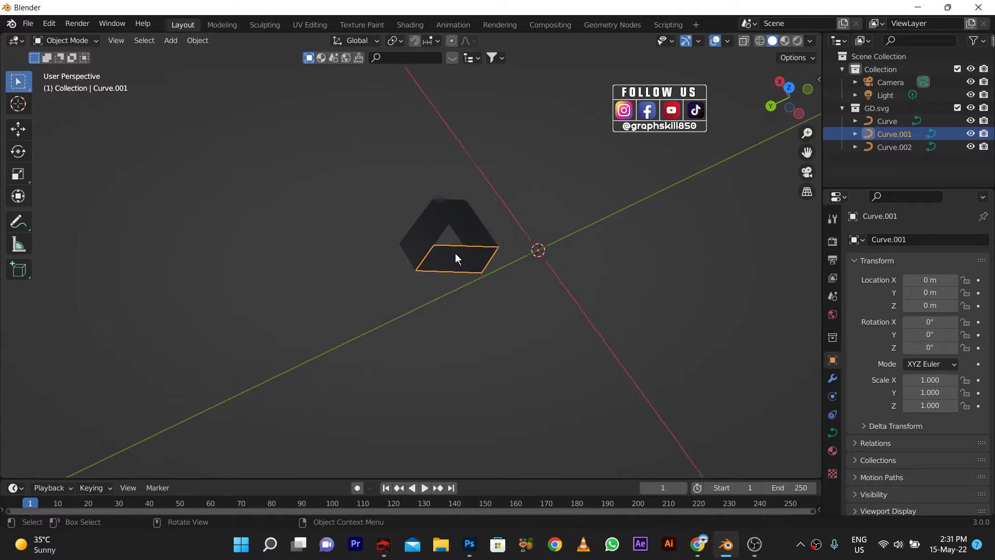
pyautogui.press('a')
pyautogui.scroll(-8, 420, 308)
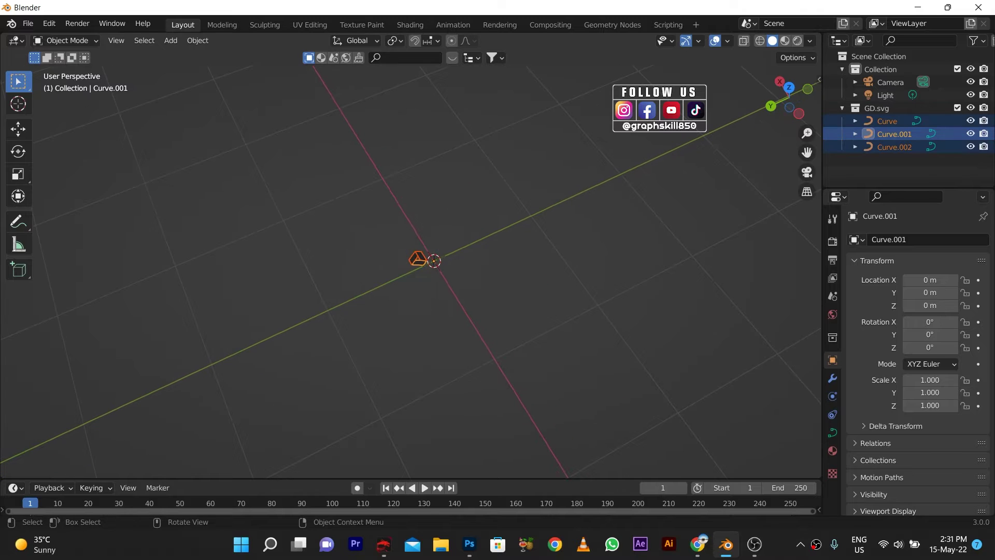
pyautogui.press('s')
pyautogui.click(259, 449)
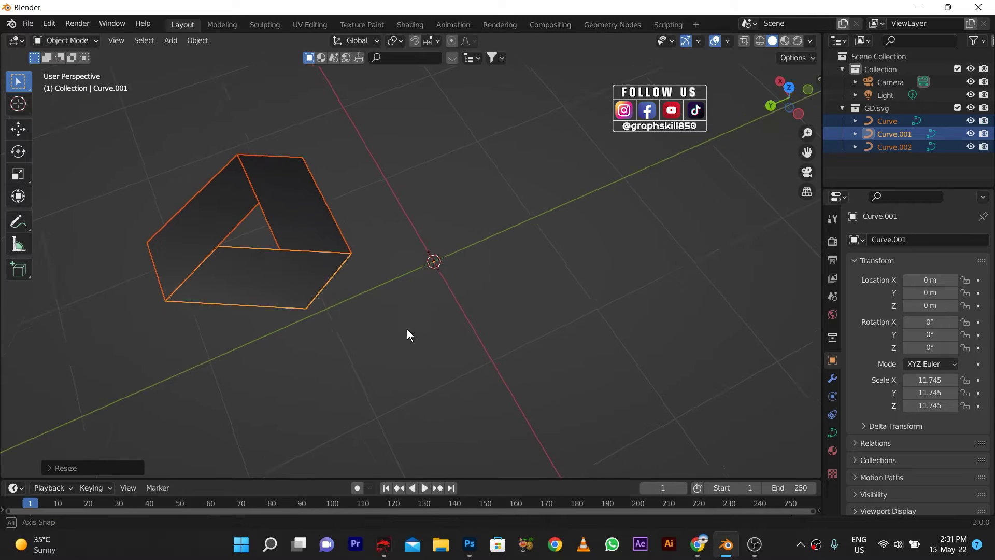
# Extrude the front logo piece, Curve.002, by 0.01 m in its curve geometry settings
pyautogui.moveTo(407, 334); pyautogui.dragTo(459, 309, button='middle')
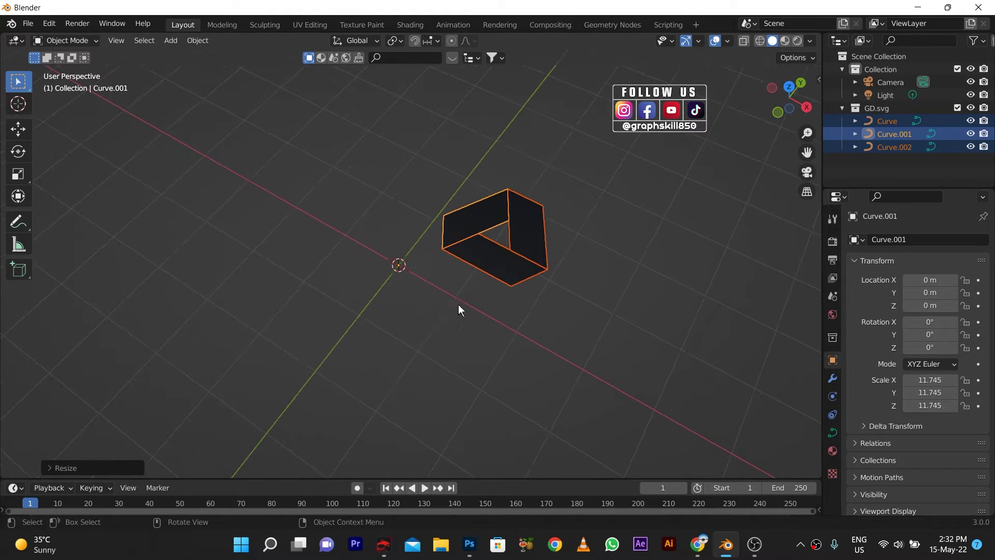
pyautogui.click(459, 308)
pyautogui.click(487, 266)
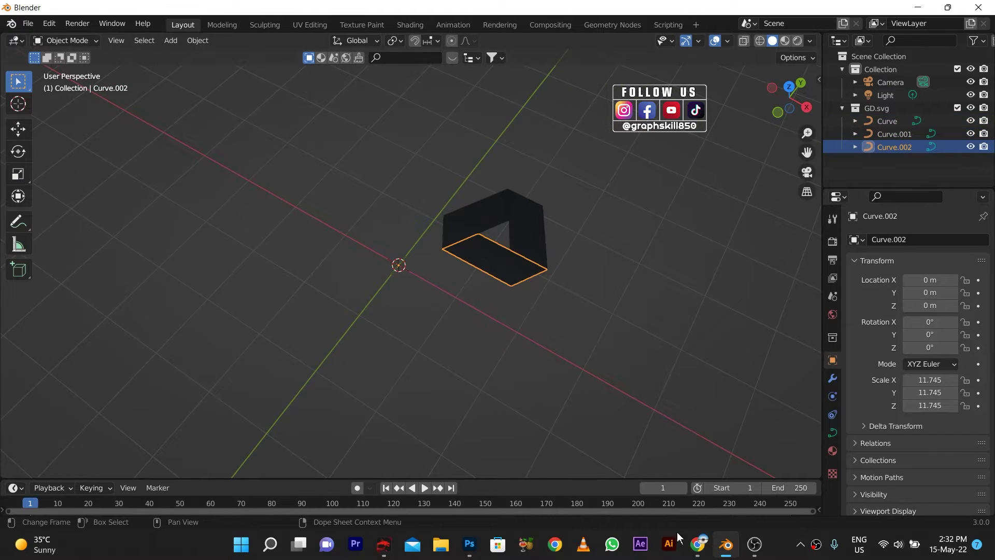
pyautogui.click(694, 545)
pyautogui.click(697, 545)
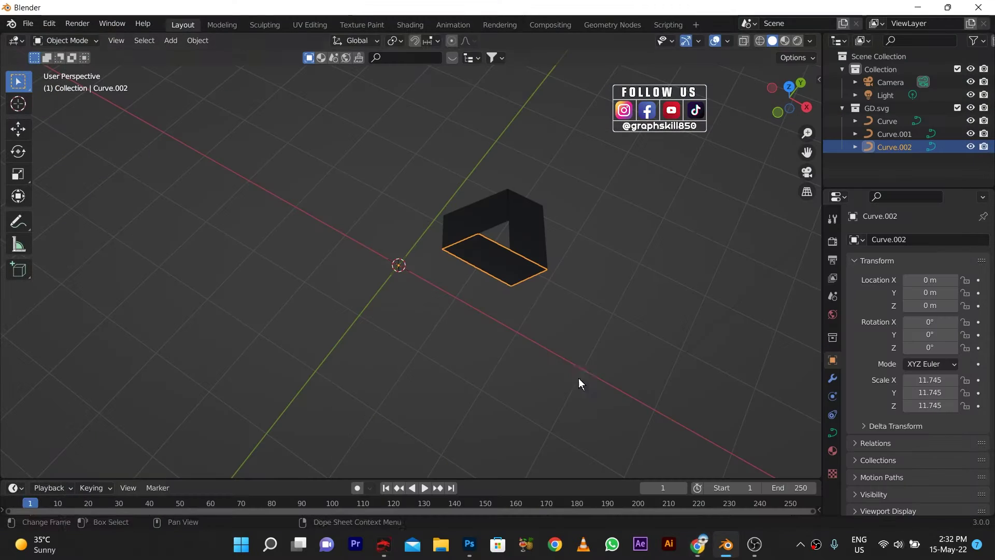
pyautogui.click(833, 432)
pyautogui.click(858, 448)
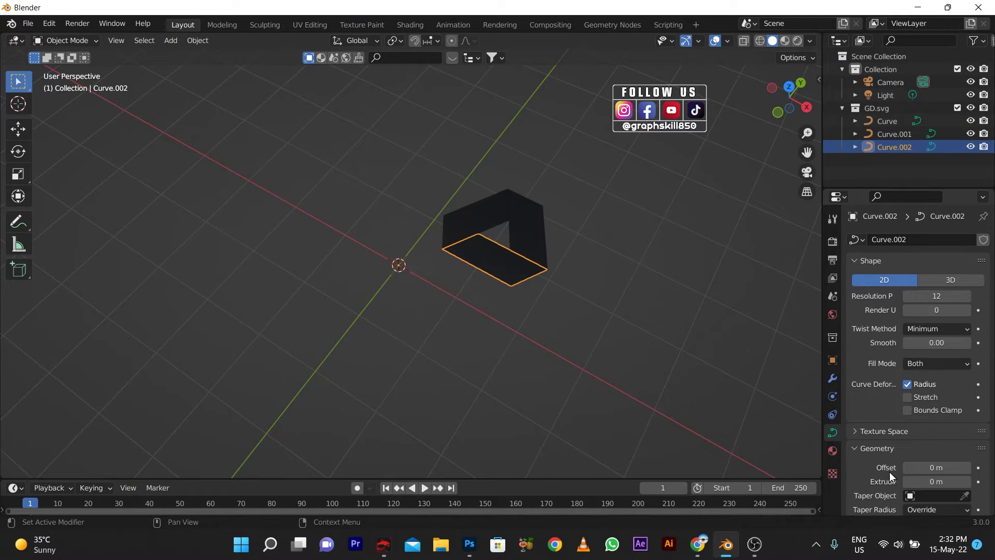
pyautogui.click(969, 483)
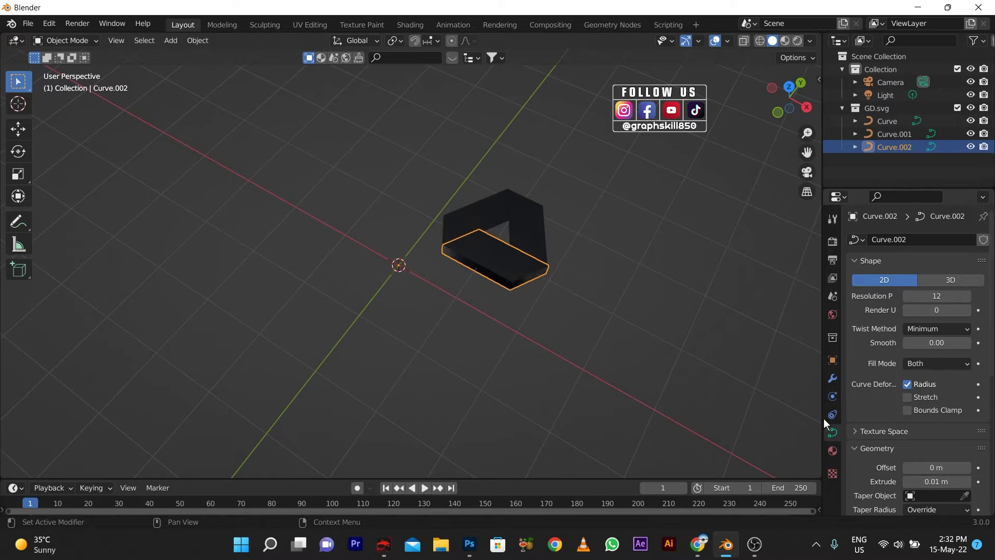
# Extrude the other two logo pieces, Curve and Curve.001, by 0.01 m each
pyautogui.moveTo(725, 383); pyautogui.dragTo(555, 227, button='middle')
pyautogui.scroll(3, 512, 278)
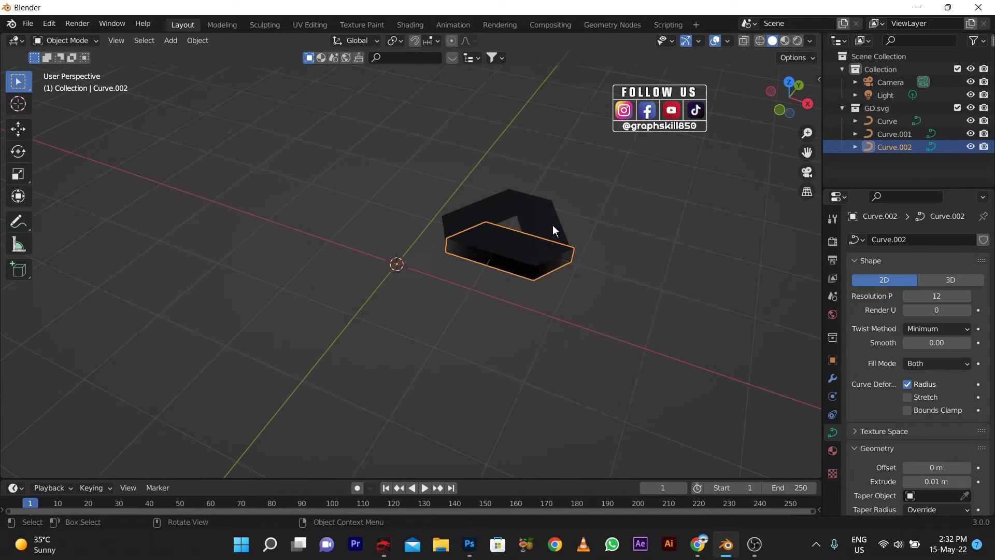
pyautogui.click(548, 223)
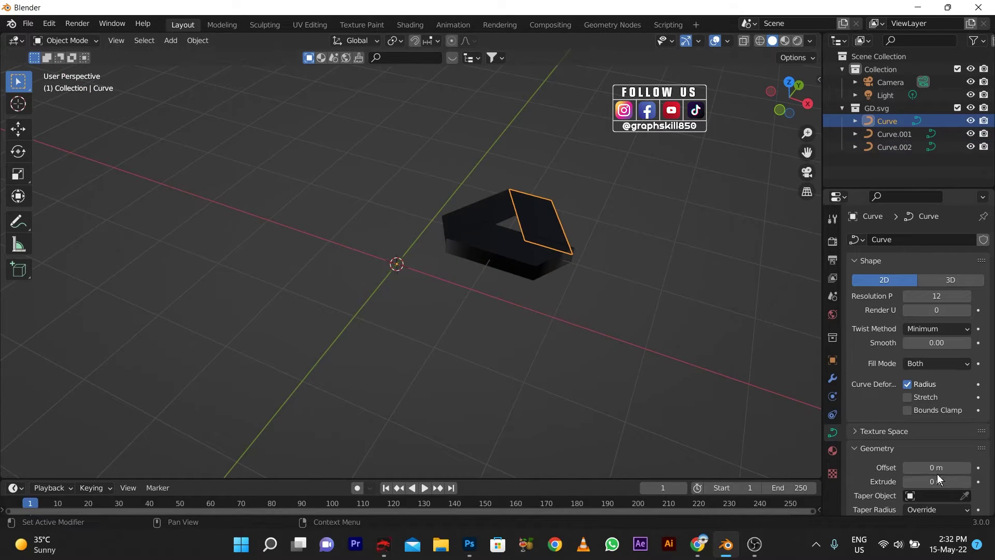
pyautogui.click(967, 483)
pyautogui.click(485, 215)
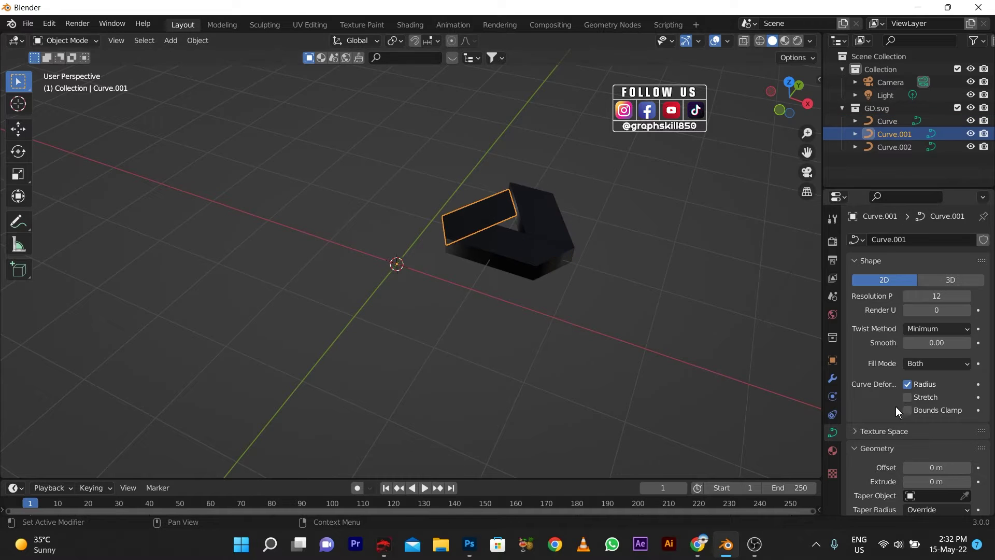
pyautogui.click(967, 483)
pyautogui.scroll(1, 405, 256)
pyautogui.scroll(-1, 405, 256)
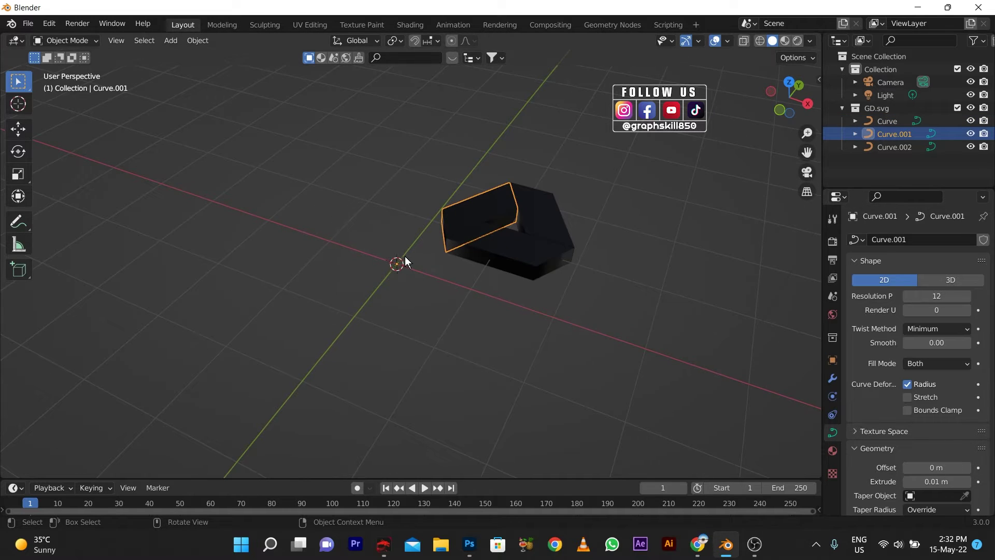
pyautogui.click(512, 276)
pyautogui.click(527, 236)
pyautogui.click(459, 297)
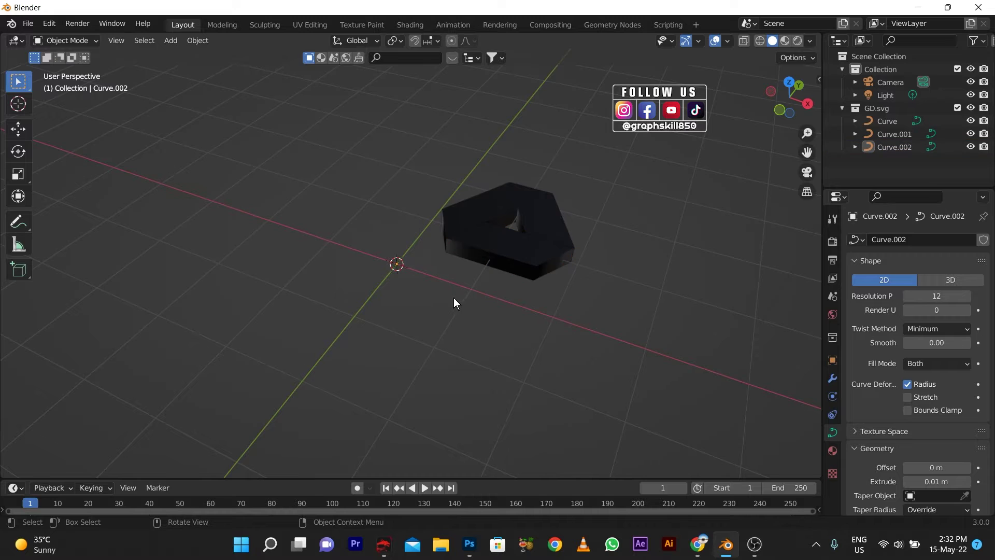
# Remove the SVGMat material from all three logo pieces
pyautogui.moveTo(453, 301); pyautogui.dragTo(497, 332, button='middle')
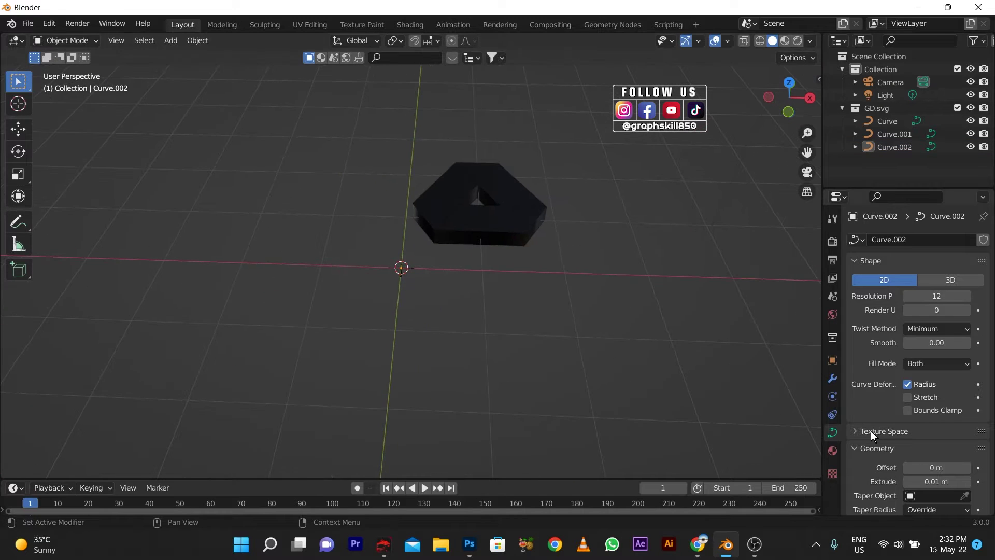
pyautogui.click(475, 230)
pyautogui.click(832, 450)
pyautogui.click(957, 294)
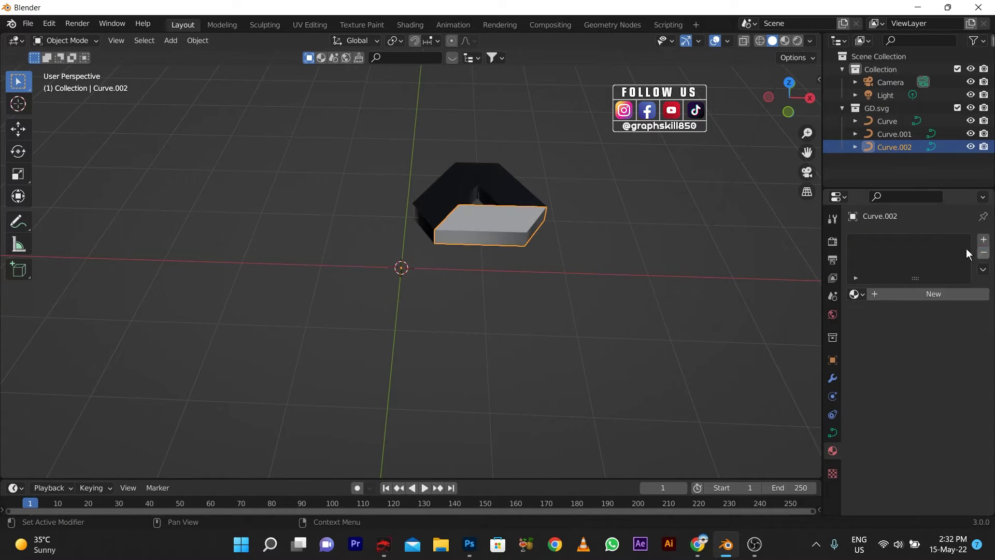
pyautogui.click(527, 194)
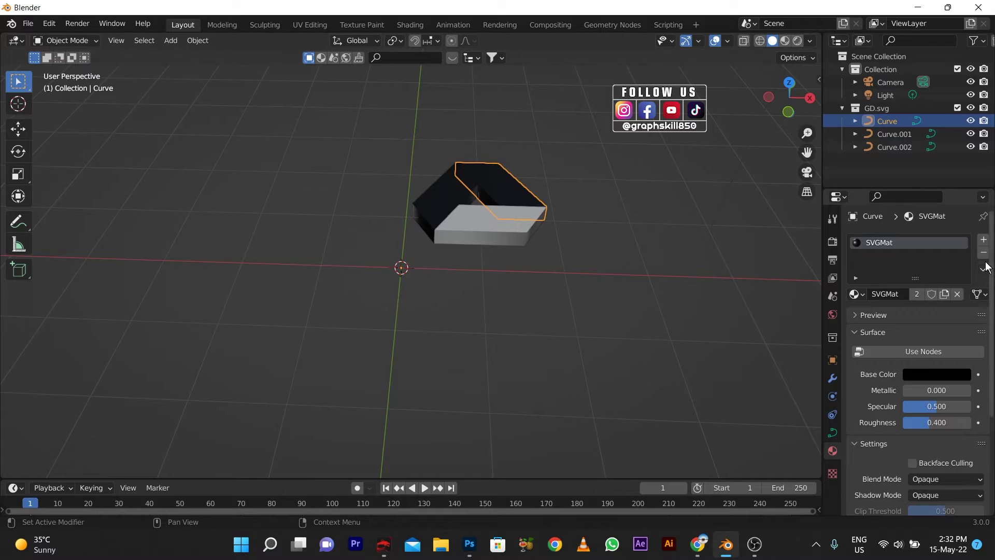
pyautogui.click(957, 294)
pyautogui.click(444, 214)
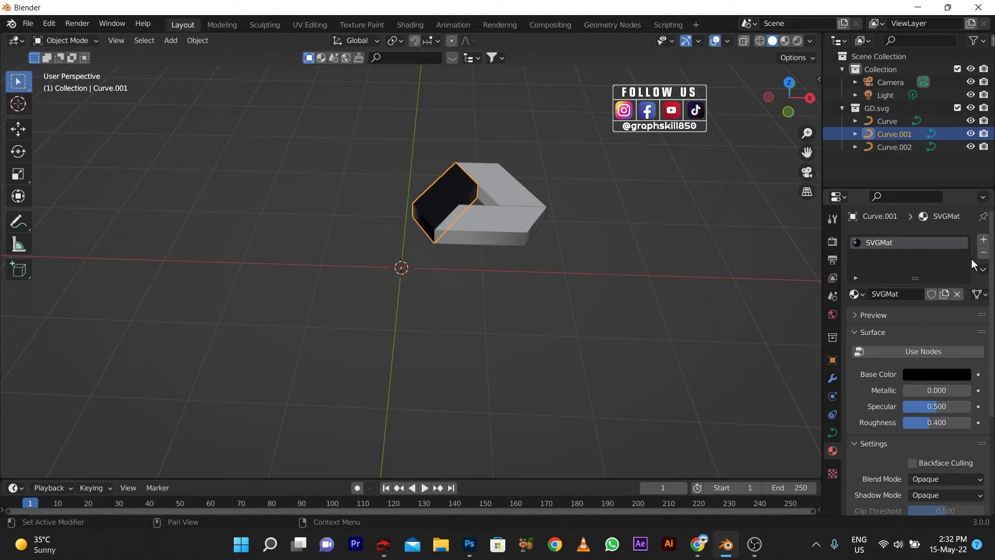
pyautogui.click(983, 252)
# Select all three logo pieces and set their origins to their geometry
pyautogui.moveTo(586, 151); pyautogui.dragTo(168, 285)
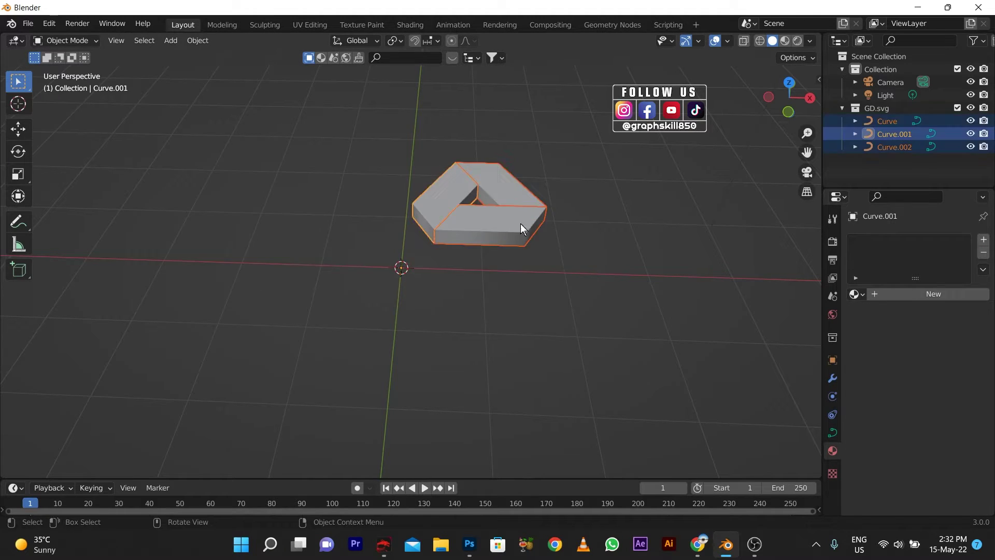
pyautogui.rightClick(437, 220)
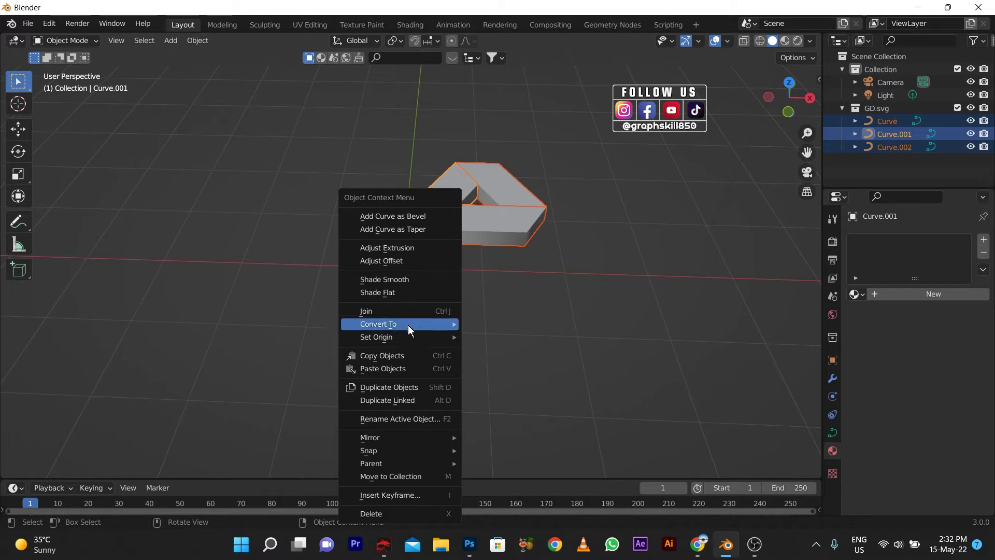
pyautogui.moveTo(403, 335)
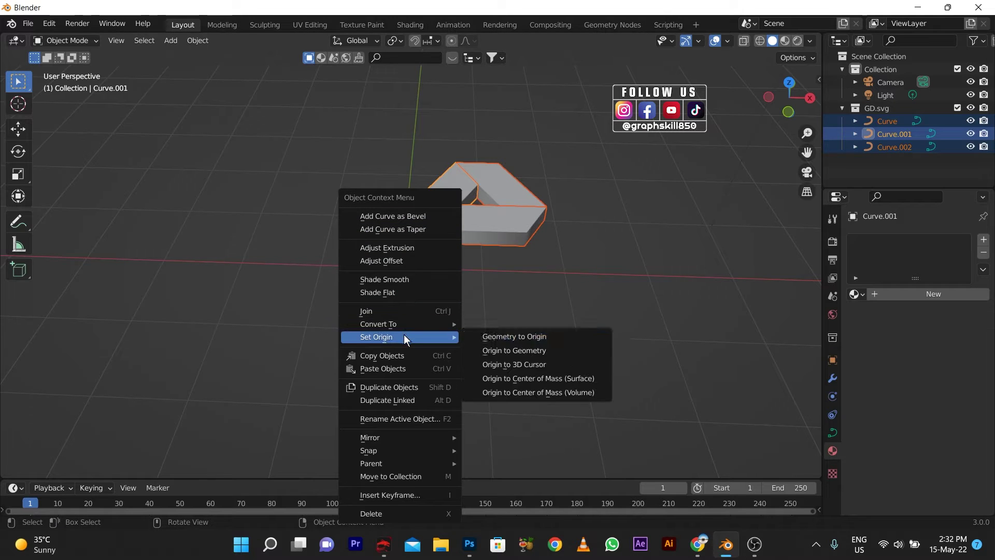
pyautogui.click(518, 350)
# Move the three logo pieces together so the logo is centred on the world origin
pyautogui.click(19, 129)
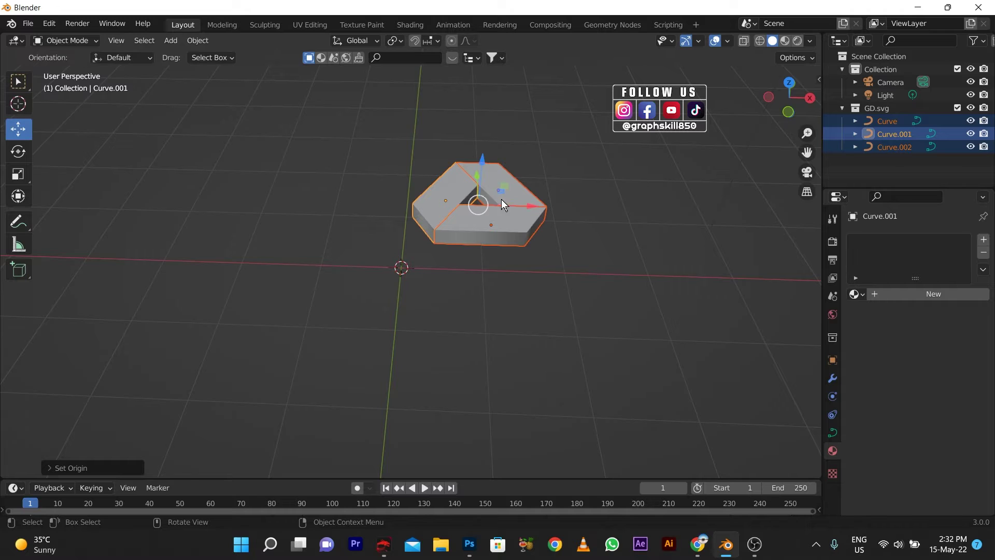
pyautogui.moveTo(502, 199); pyautogui.dragTo(418, 184)
pyautogui.moveTo(363, 309); pyautogui.dragTo(241, 298, button='middle')
pyautogui.moveTo(517, 241); pyautogui.dragTo(422, 249)
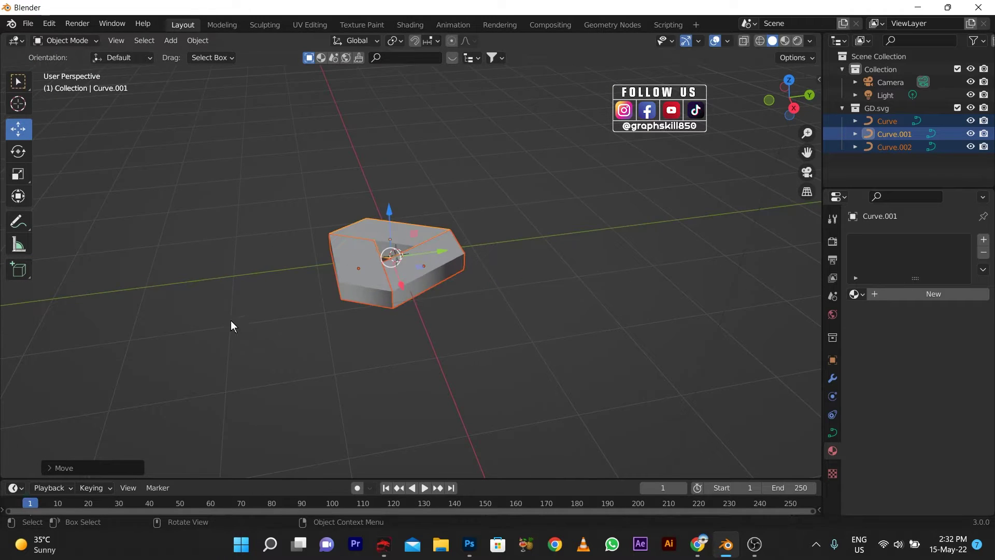
# Add a new material to the front logo piece, Curve.002, and give it a blue base color
pyautogui.moveTo(231, 320); pyautogui.dragTo(437, 328, button='middle')
pyautogui.click(437, 328)
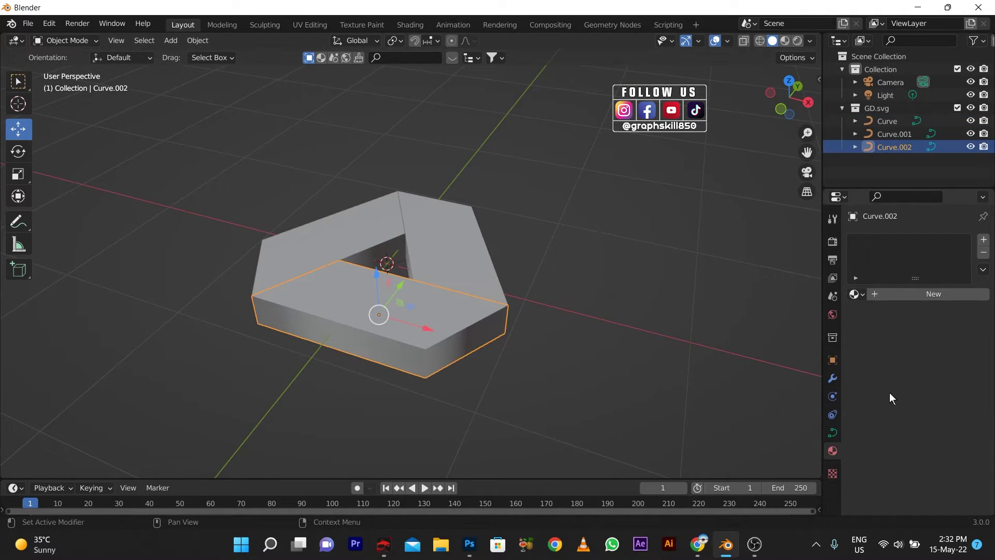
pyautogui.click(984, 239)
pyautogui.click(931, 299)
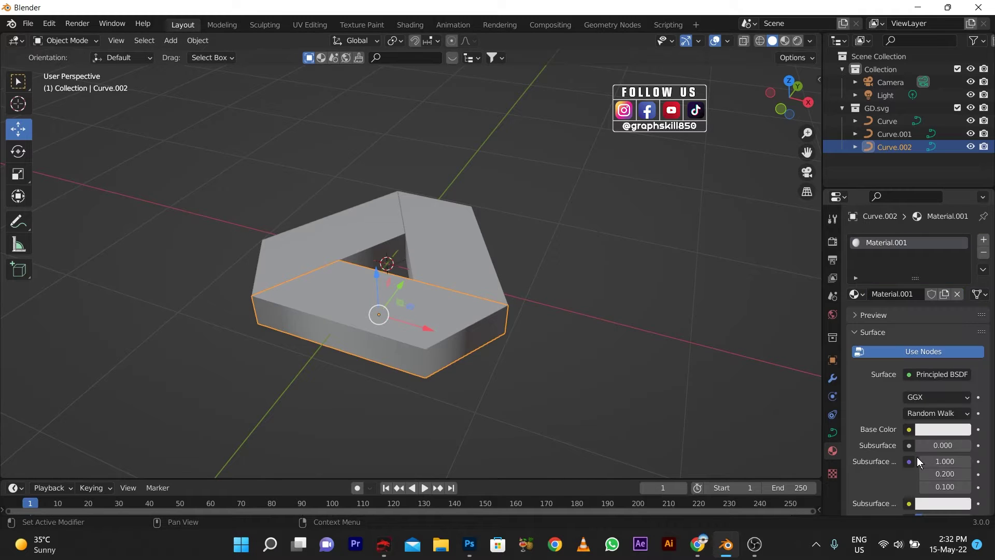
pyautogui.click(920, 430)
pyautogui.click(928, 252)
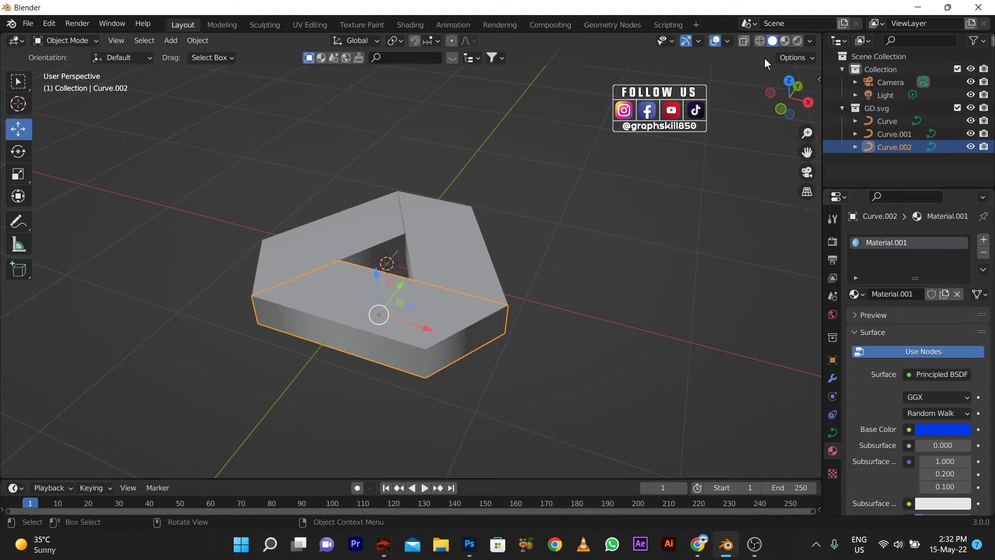
# Show the viewport in material preview and adjust the front piece's base color to HSV 0.644, 0.994, 1.000
pyautogui.click(786, 41)
pyautogui.click(943, 430)
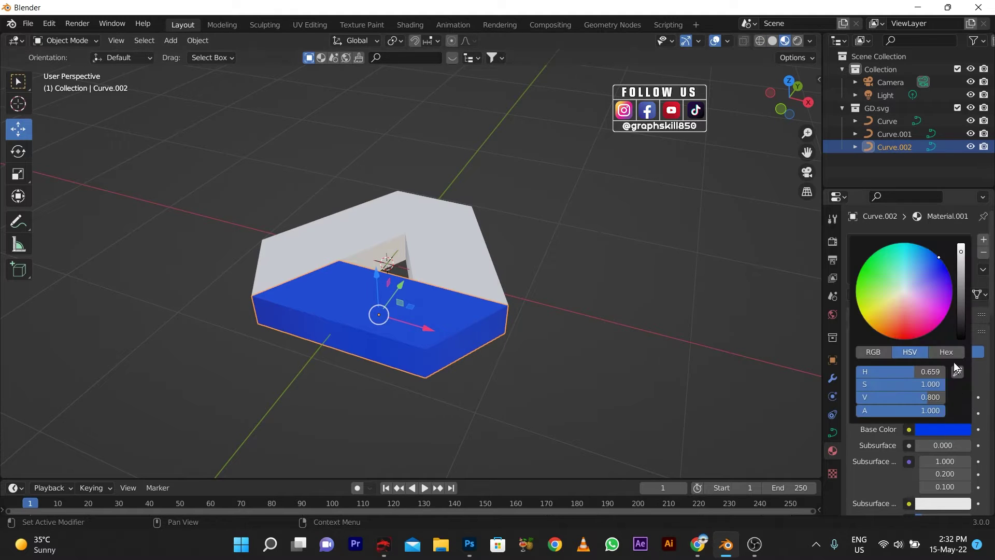
pyautogui.moveTo(928, 262)
pyautogui.mouseDown()
pyautogui.moveTo(921, 255)
pyautogui.moveTo(932, 255)
pyautogui.mouseUp()
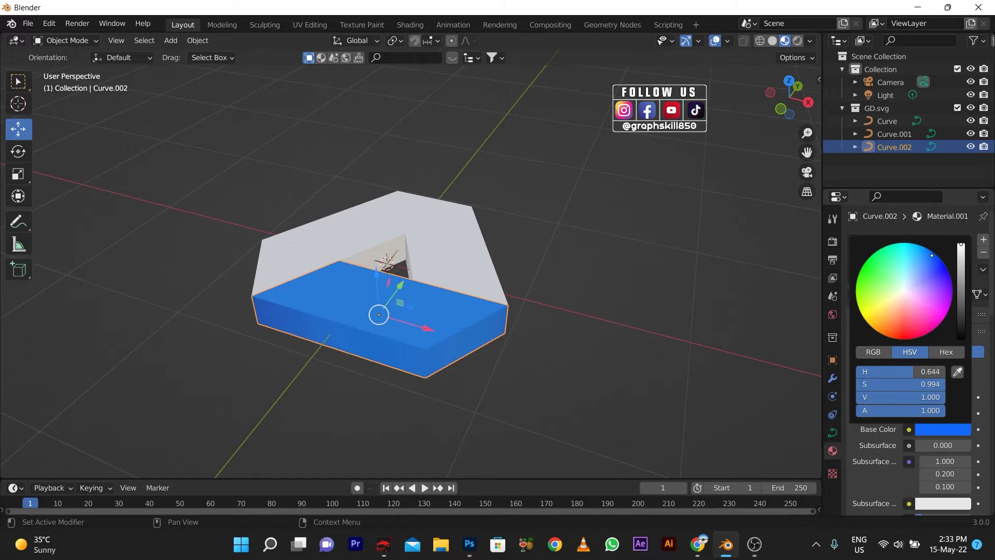
# Add a new material to the unpainted Curve.001 piece and give it a darkened green base color with hue 0.332 and saturation 1.000
pyautogui.click(313, 256)
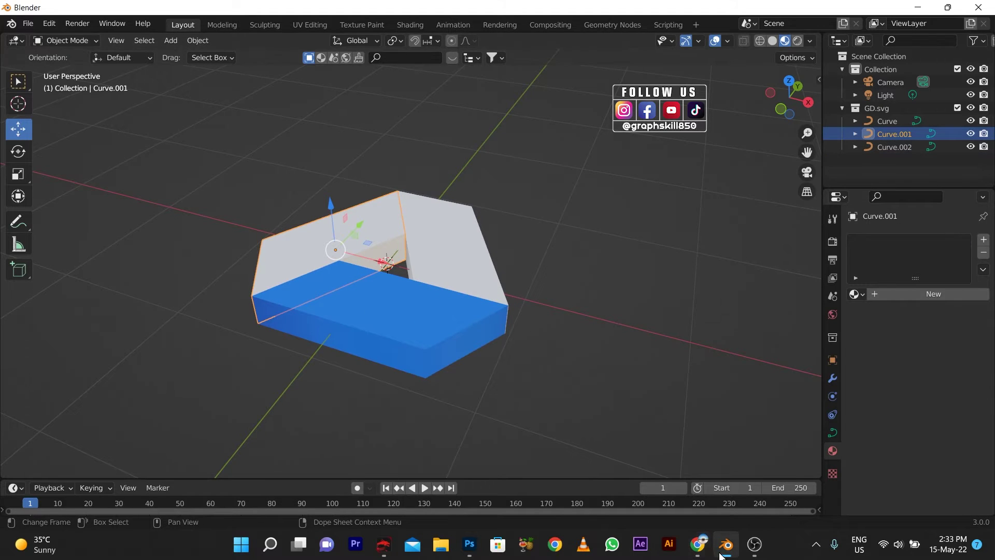
pyautogui.click(704, 547)
pyautogui.click(704, 547)
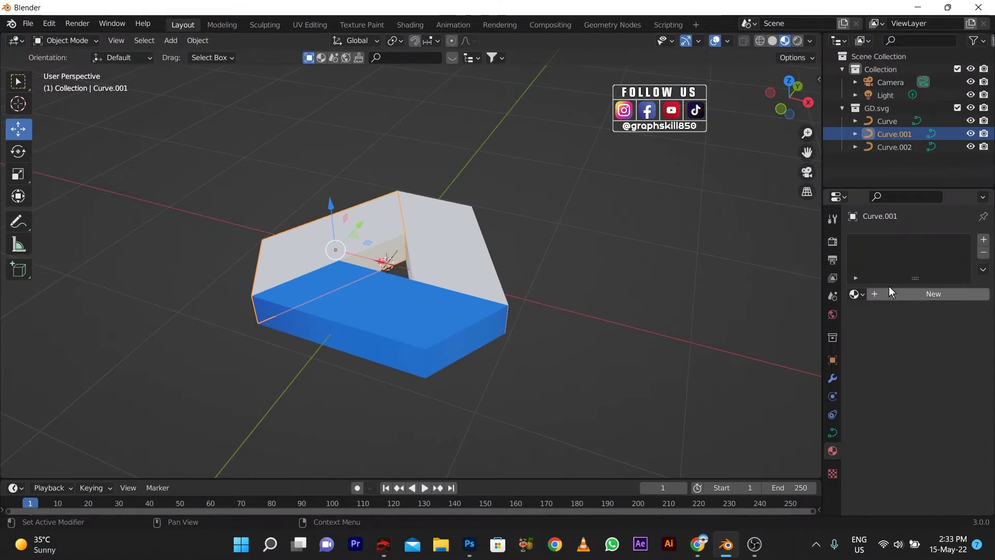
pyautogui.click(904, 298)
pyautogui.click(928, 429)
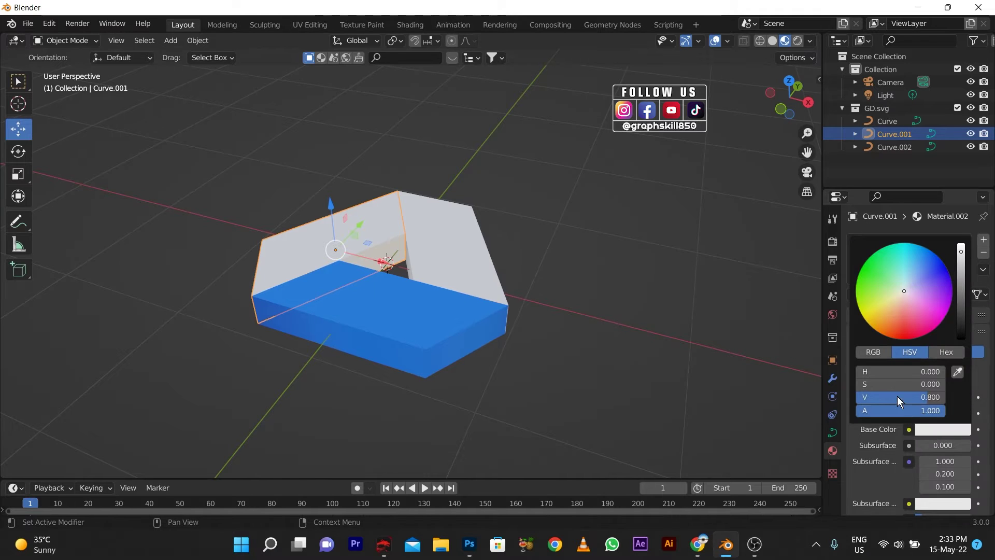
pyautogui.click(877, 276)
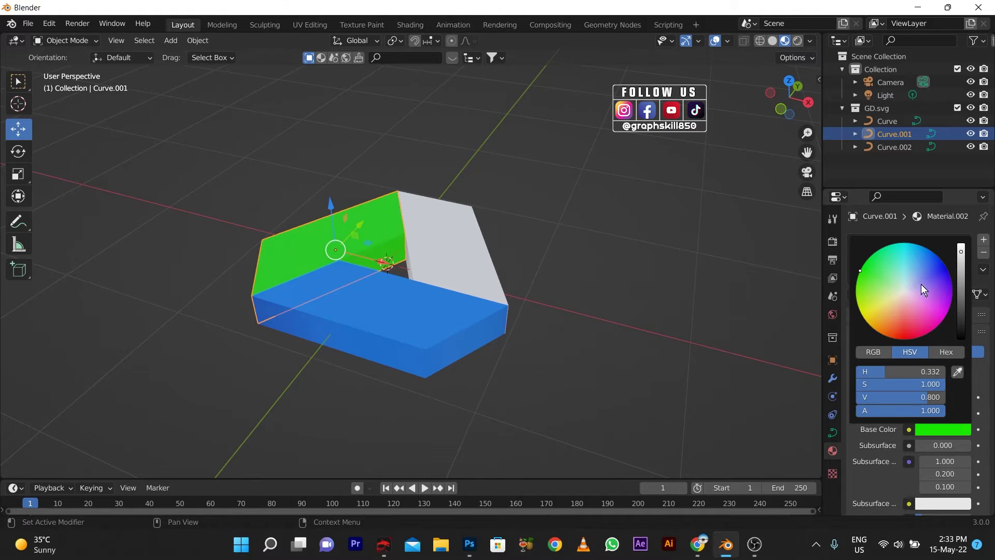
pyautogui.click(929, 431)
pyautogui.moveTo(925, 397); pyautogui.dragTo(906, 397)
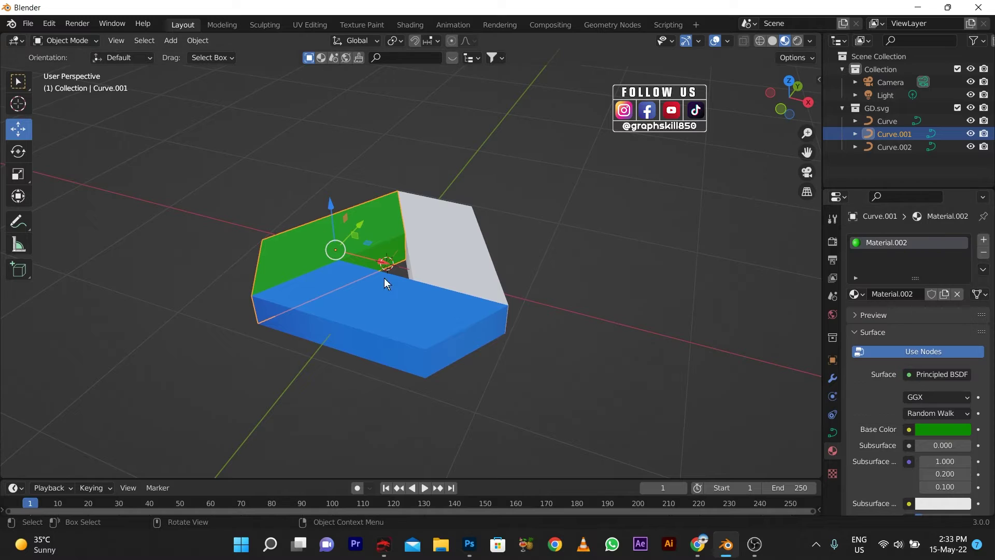
# Add a new material to the remaining piece, Curve, and set a brightened yellow-orange base color with hue 0.057 and saturation 0.998
pyautogui.click(458, 256)
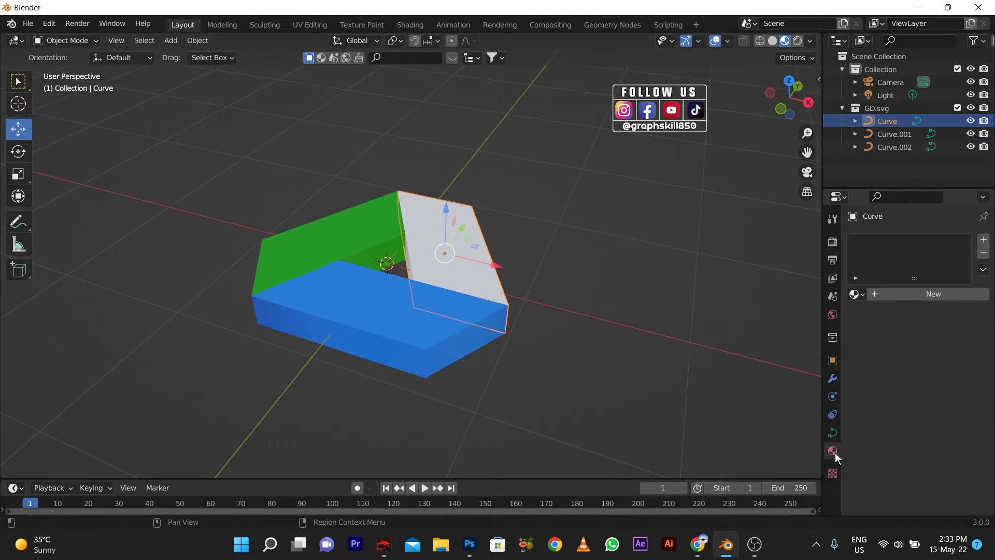
pyautogui.click(917, 293)
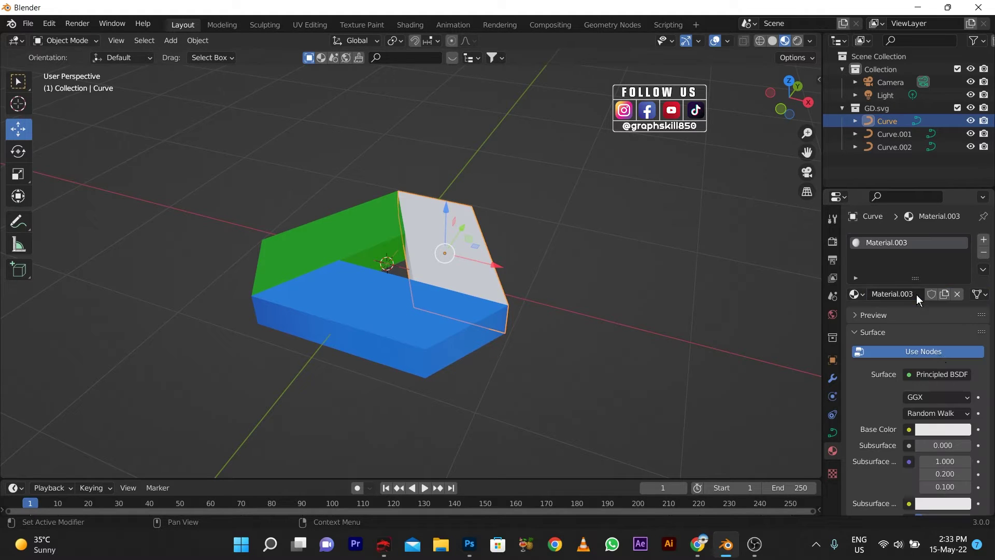
pyautogui.click(939, 430)
pyautogui.moveTo(865, 310); pyautogui.dragTo(871, 326)
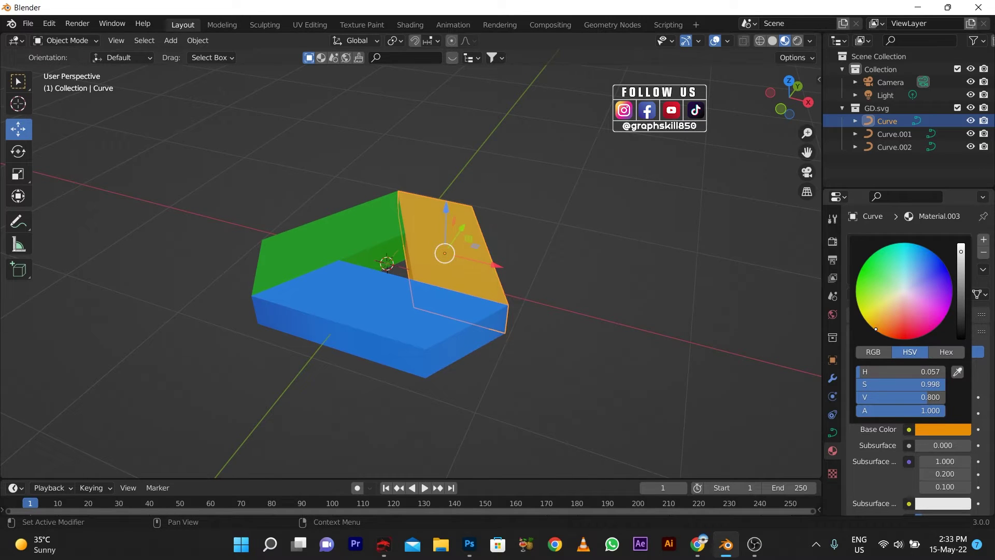
pyautogui.click(961, 245)
# Give the blue piece, Curve.002, a round bevel with a depth of 0.001 m in its curve geometry
pyautogui.click(440, 382)
pyautogui.moveTo(440, 381); pyautogui.dragTo(577, 417, button='middle')
pyautogui.click(832, 434)
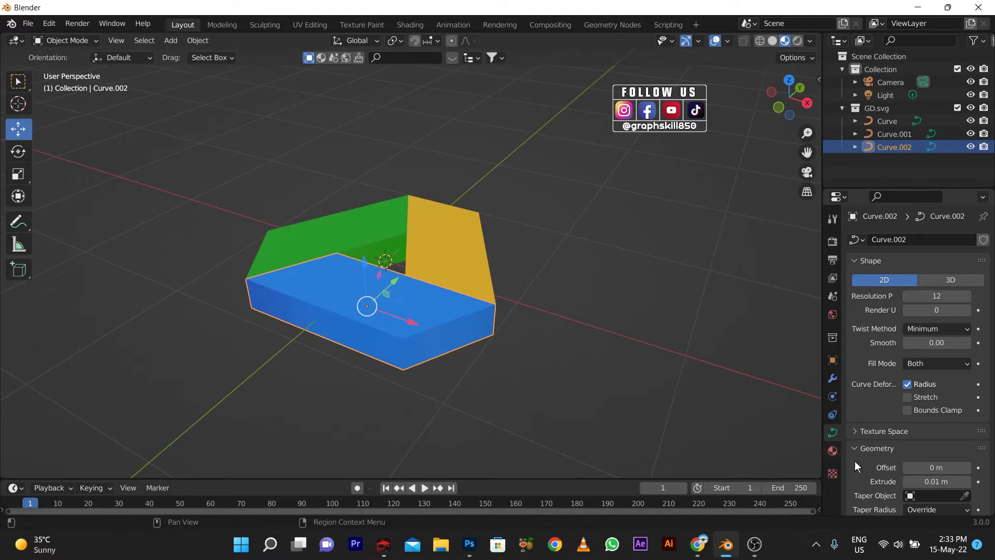
pyautogui.scroll(-5, 908, 472)
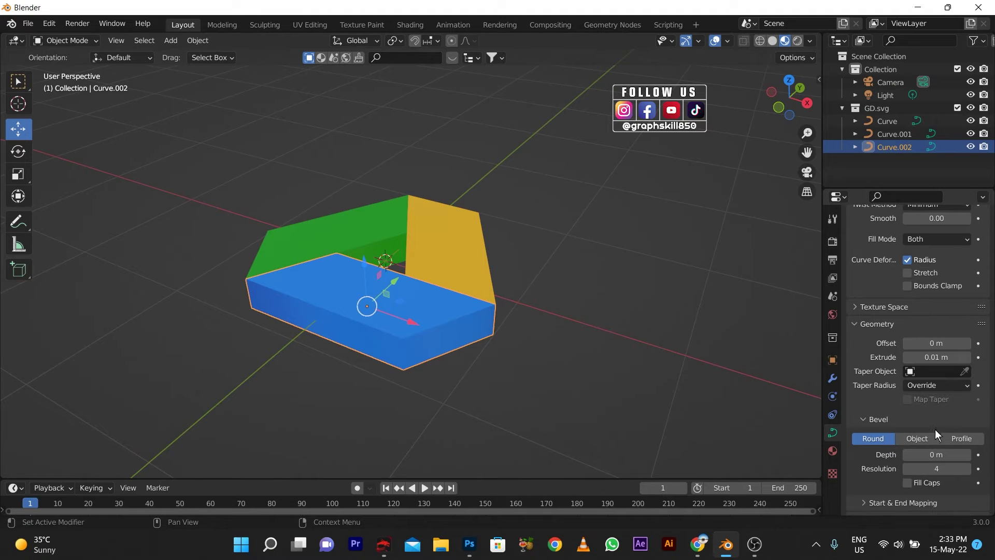
pyautogui.scroll(-3, 933, 456)
pyautogui.doubleClick(952, 394)
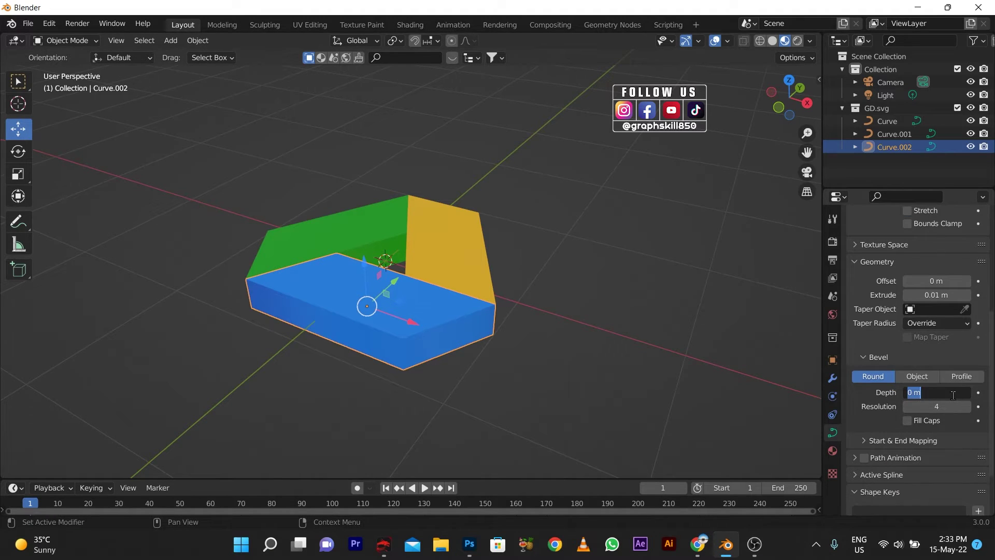
pyautogui.write('.001')
pyautogui.press('Tab')
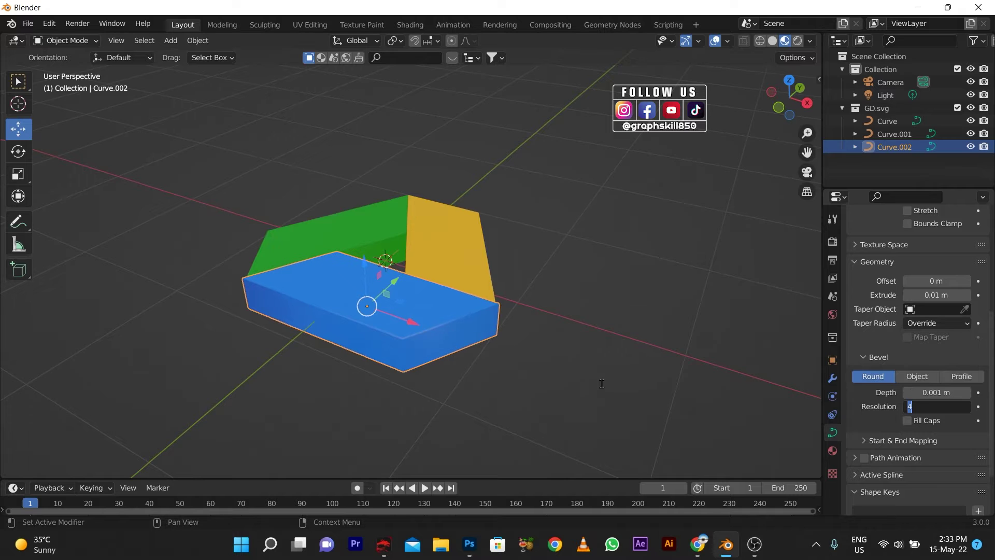
pyautogui.press('Return')
# Increase the blue piece's bevel depth to 0.002 m
pyautogui.moveTo(318, 413); pyautogui.dragTo(269, 428, button='middle')
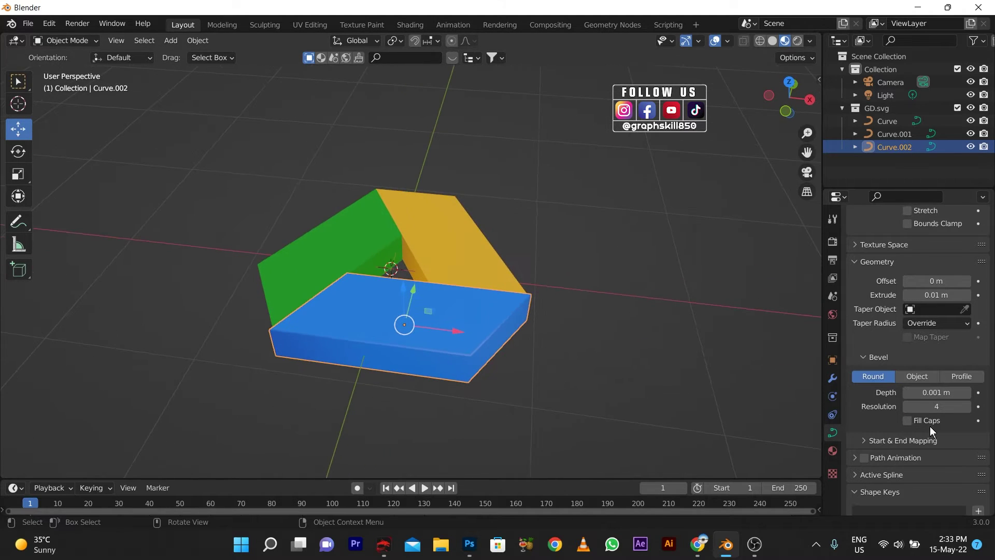
pyautogui.doubleClick(925, 393)
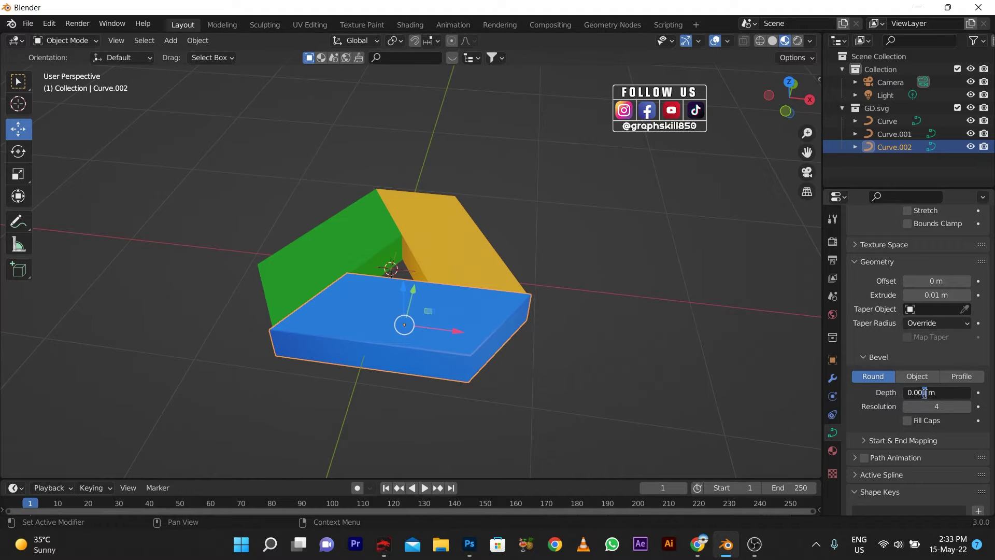
pyautogui.press('Tab')
pyautogui.press('Return')
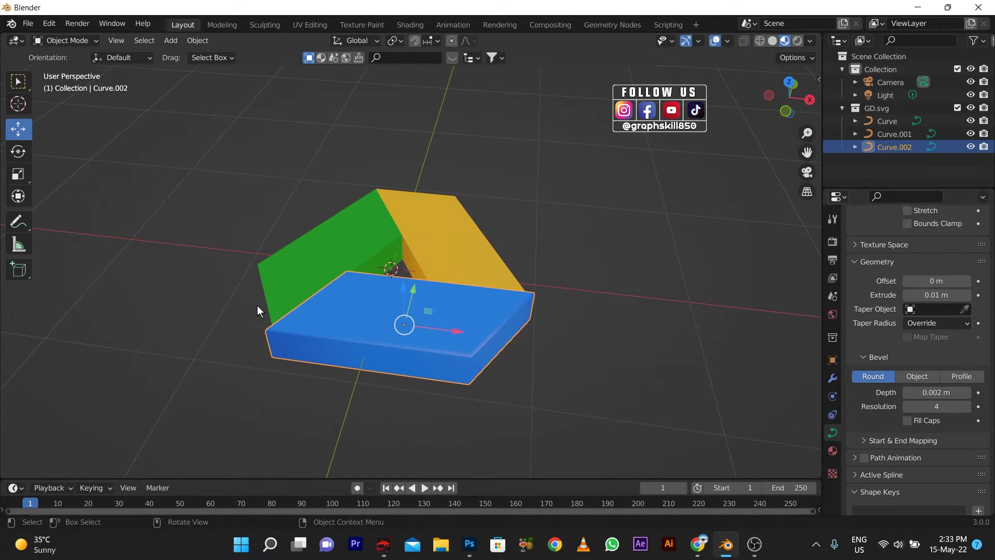
# Copy the 0.002 m bevel depth from the blue piece to the green piece, Curve.001
pyautogui.click(282, 290)
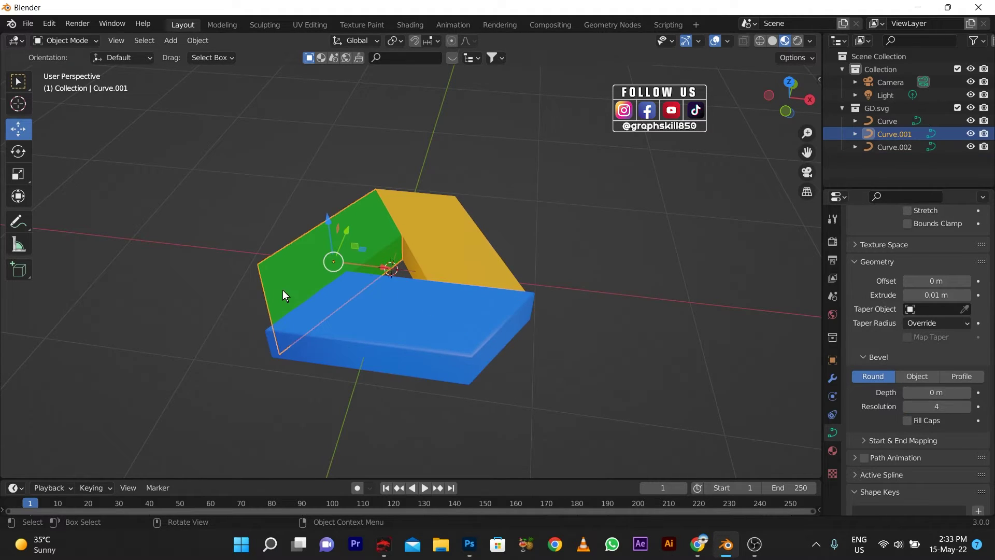
pyautogui.click(347, 355)
pyautogui.moveTo(943, 393); pyautogui.dragTo(922, 393)
pyautogui.click(944, 394)
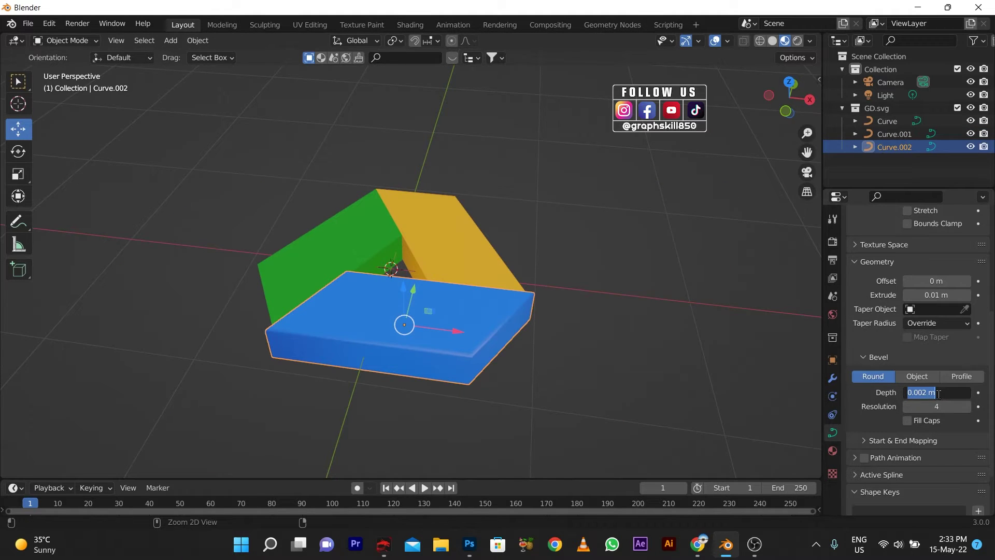
pyautogui.click(345, 246)
pyautogui.click(345, 246)
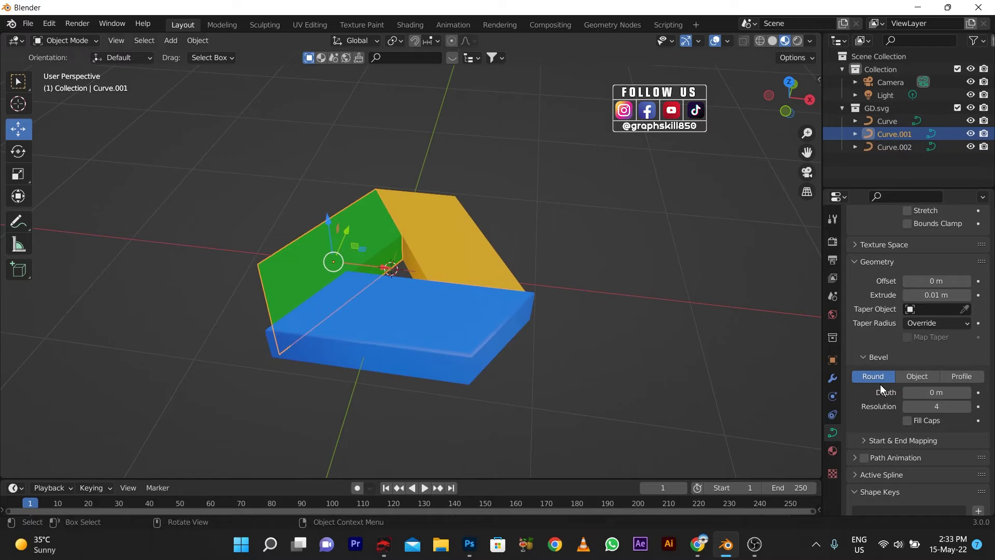
pyautogui.click(942, 393)
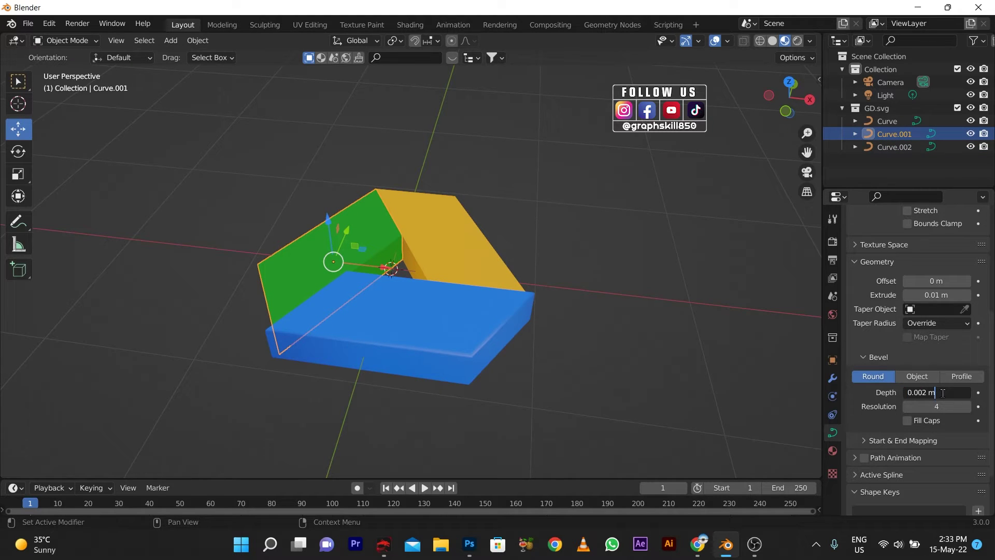
pyautogui.press('Return')
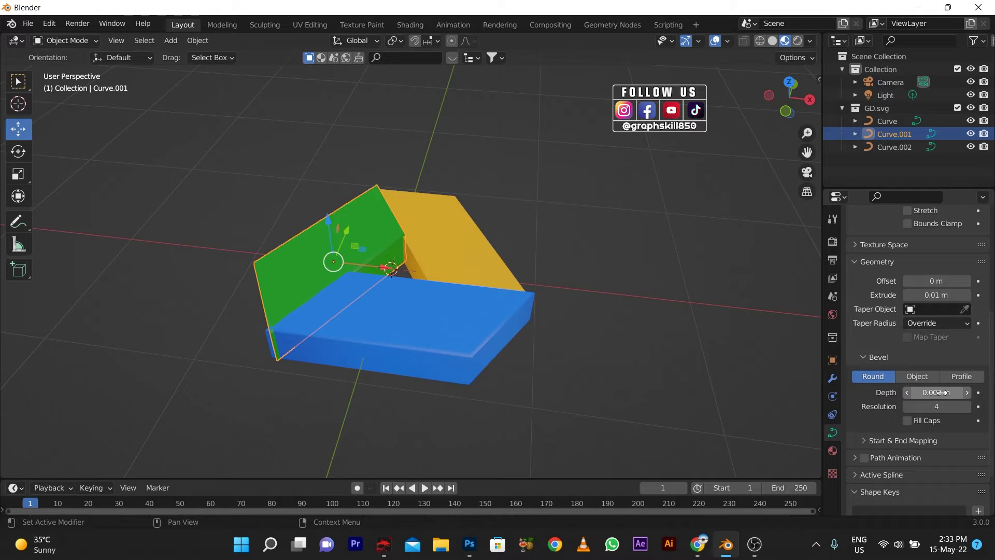
# Set the green piece's bevel depth to 0.001 m
pyautogui.click(278, 408)
pyautogui.moveTo(278, 408)
pyautogui.mouseDown(button='middle')
pyautogui.moveTo(272, 420)
pyautogui.moveTo(264, 400)
pyautogui.mouseUp(button='middle')
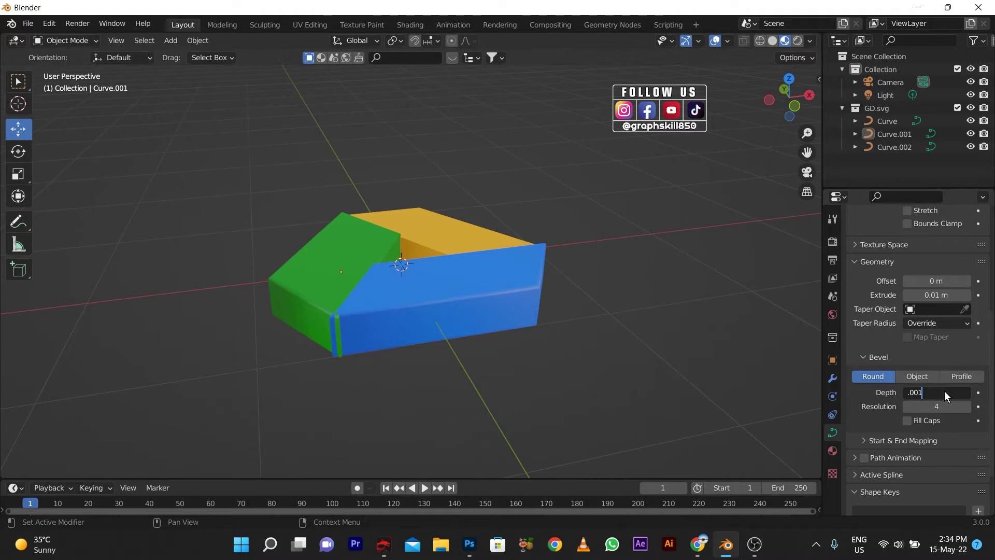
pyautogui.click(946, 397)
pyautogui.write('.001')
pyautogui.press('Return')
# Set the blue piece's bevel depth back to 0.001 m
pyautogui.click(477, 297)
pyautogui.doubleClick(915, 393)
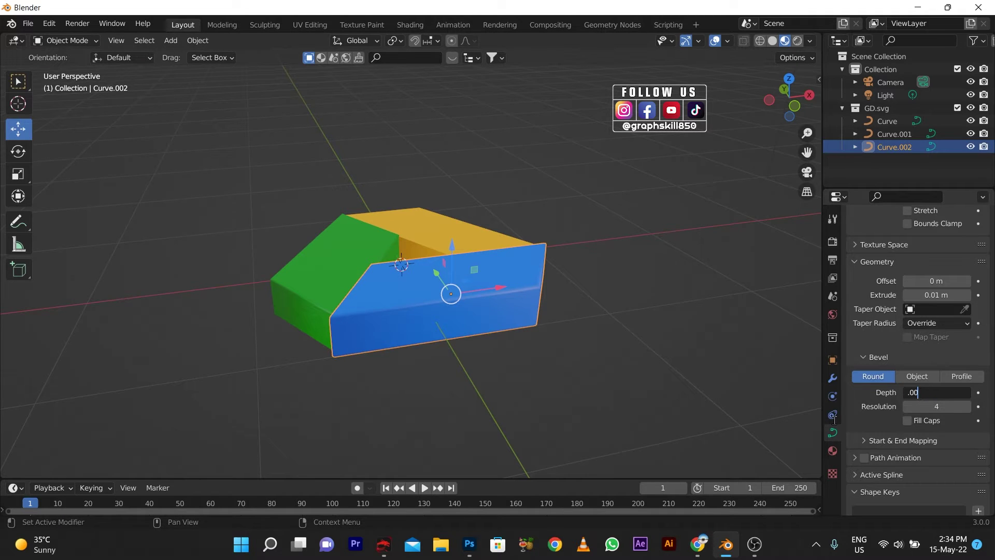
pyautogui.press('Return')
# Set the bevel depth of the yellow piece, Curve, to 0.001 m
pyautogui.moveTo(362, 413); pyautogui.dragTo(444, 348, button='middle')
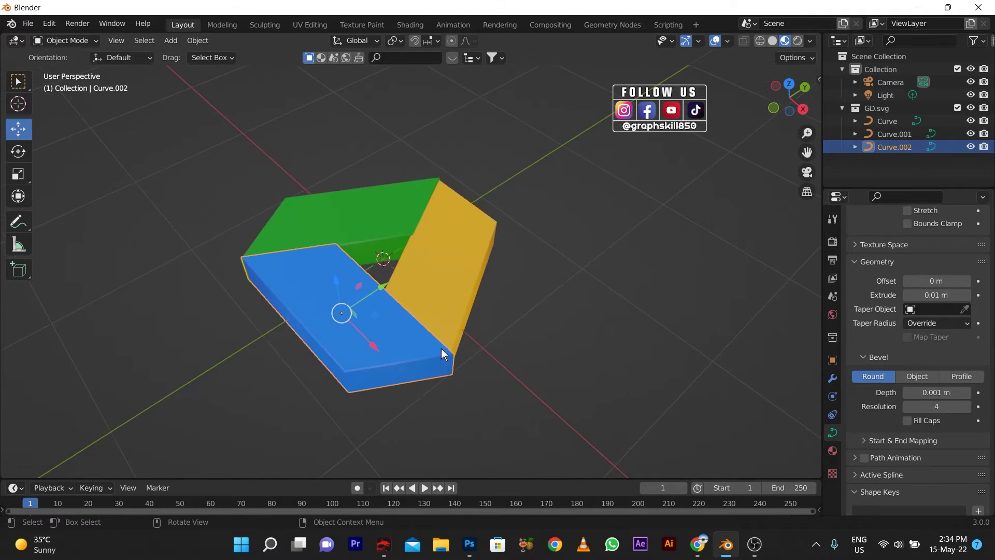
pyautogui.click(440, 299)
pyautogui.doubleClick(913, 393)
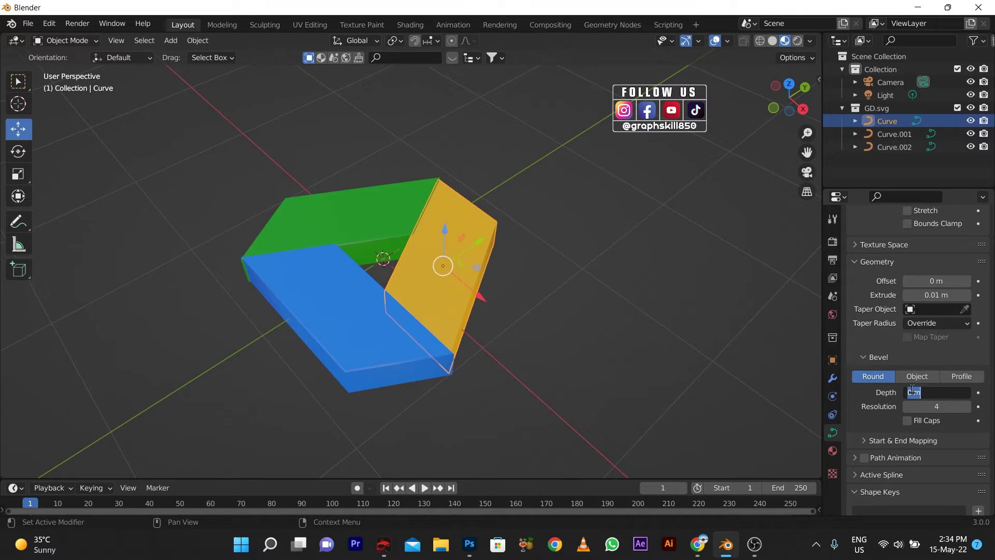
pyautogui.press('Return')
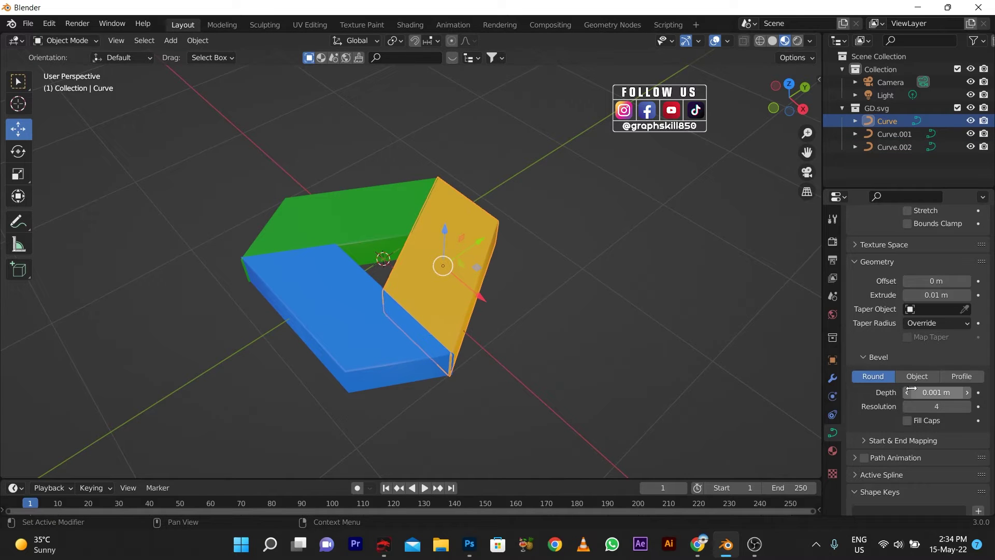
# Inspect the joints between the pieces and nudge the blue piece, Curve.002, slightly along the Y axis
pyautogui.moveTo(332, 414); pyautogui.dragTo(592, 439, button='middle')
pyautogui.click(327, 424)
pyautogui.moveTo(328, 420); pyautogui.dragTo(406, 382, button='middle')
pyautogui.click(410, 356)
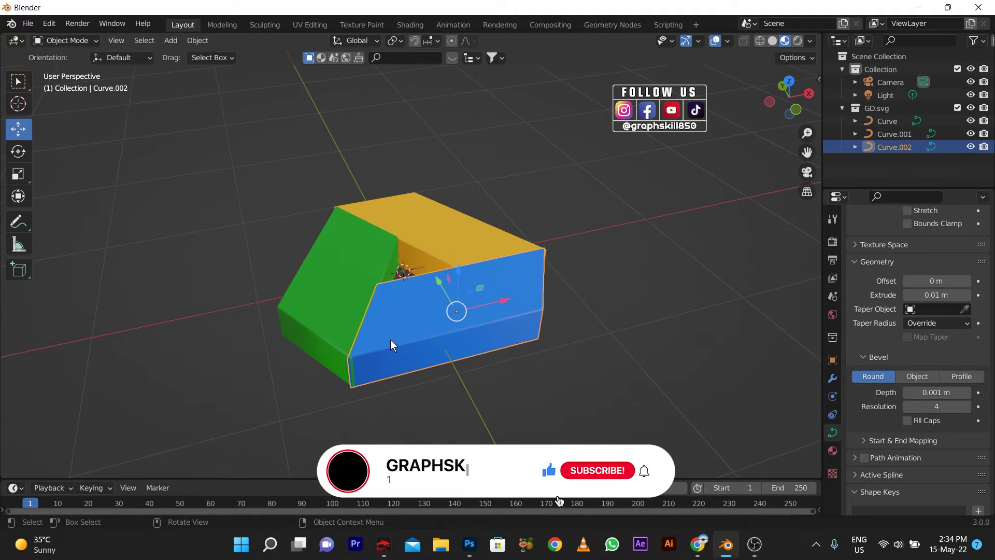
pyautogui.moveTo(390, 340); pyautogui.dragTo(436, 333, button='middle')
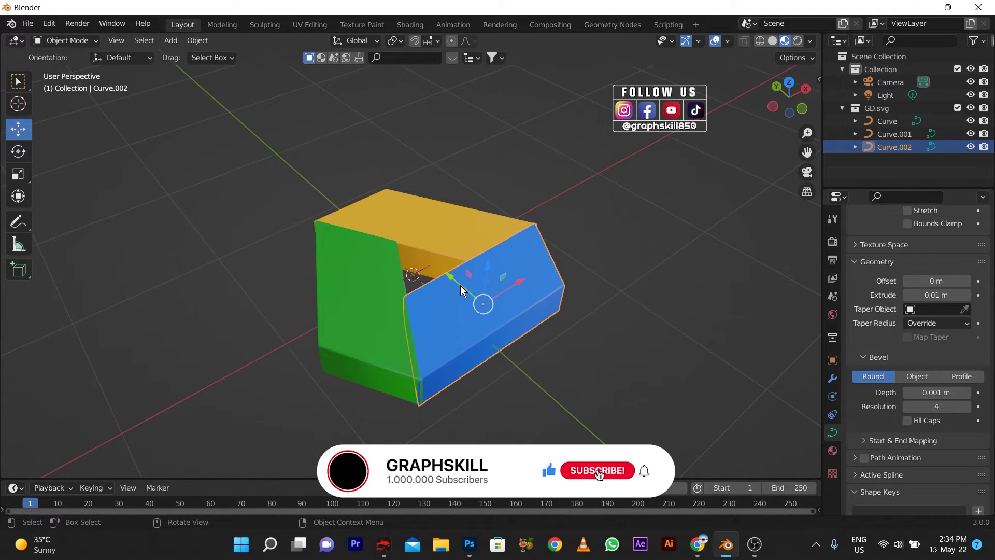
pyautogui.moveTo(460, 285); pyautogui.dragTo(463, 285)
# Move the yellow piece, Curve, about 0.017 m along the X axis
pyautogui.moveTo(516, 364); pyautogui.dragTo(331, 322, button='middle')
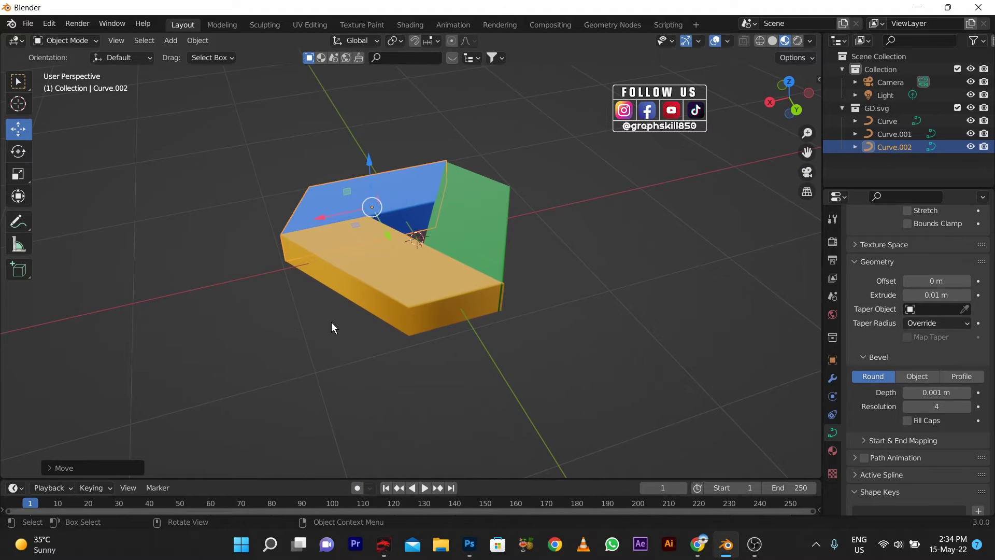
pyautogui.click(387, 282)
pyautogui.press('g')
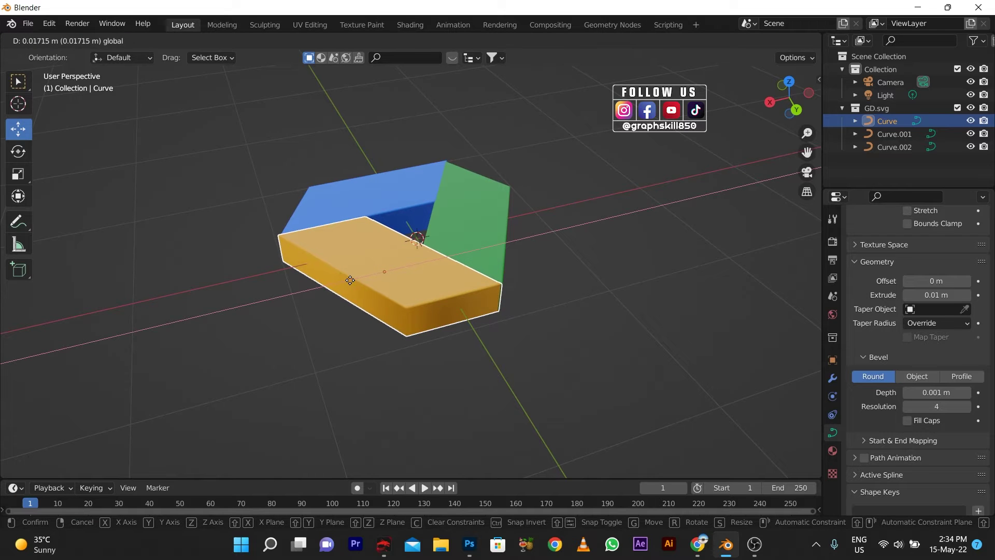
pyautogui.click(350, 280)
# Adjust the green piece, Curve.001, slightly along the Y axis, undoing the first nudge and repeating it from a higher viewpoint
pyautogui.moveTo(292, 346); pyautogui.dragTo(668, 330, button='middle')
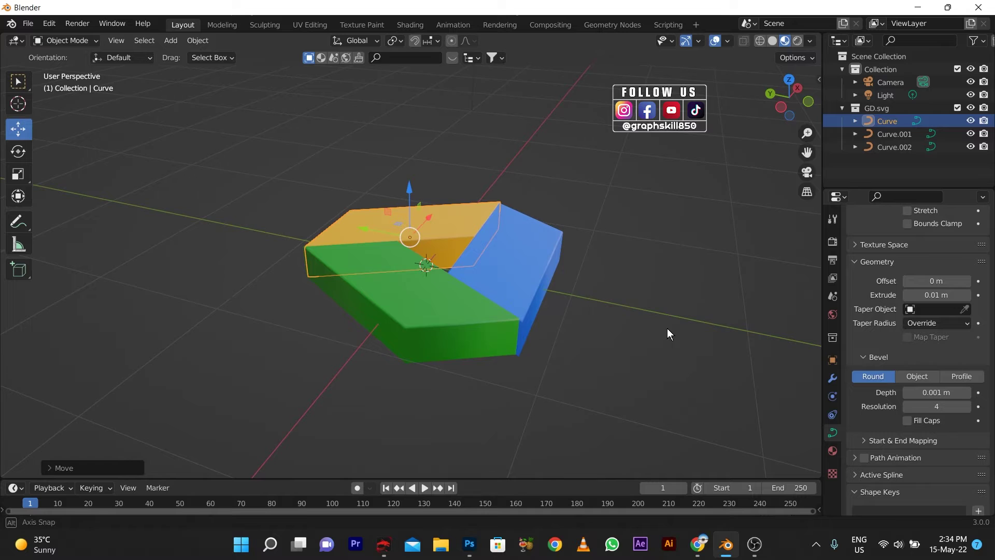
pyautogui.click(397, 327)
pyautogui.moveTo(424, 341); pyautogui.dragTo(462, 344, button='middle')
pyautogui.press('g')
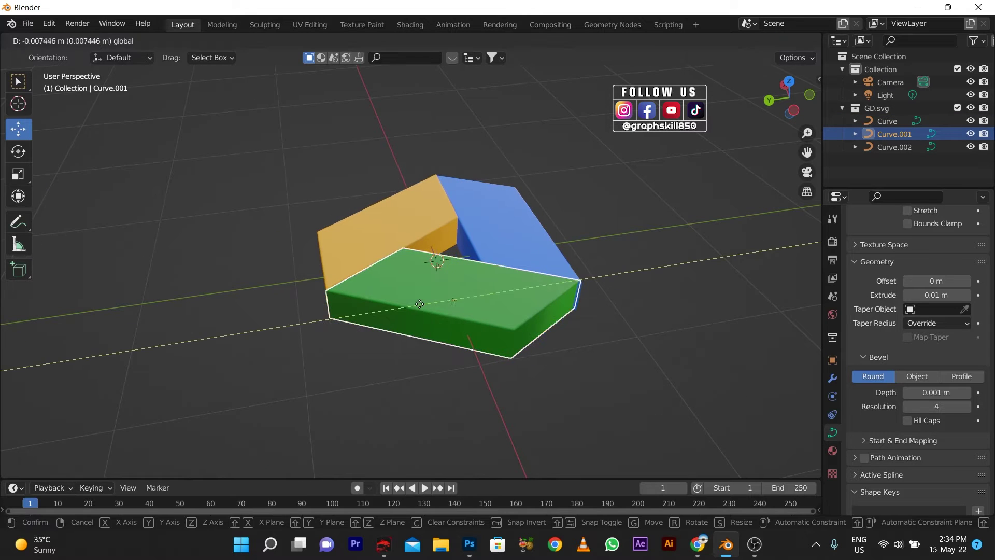
pyautogui.click(418, 306)
pyautogui.hotkey('ctrl', 'z')
pyautogui.moveTo(394, 336); pyautogui.dragTo(359, 399, button='middle')
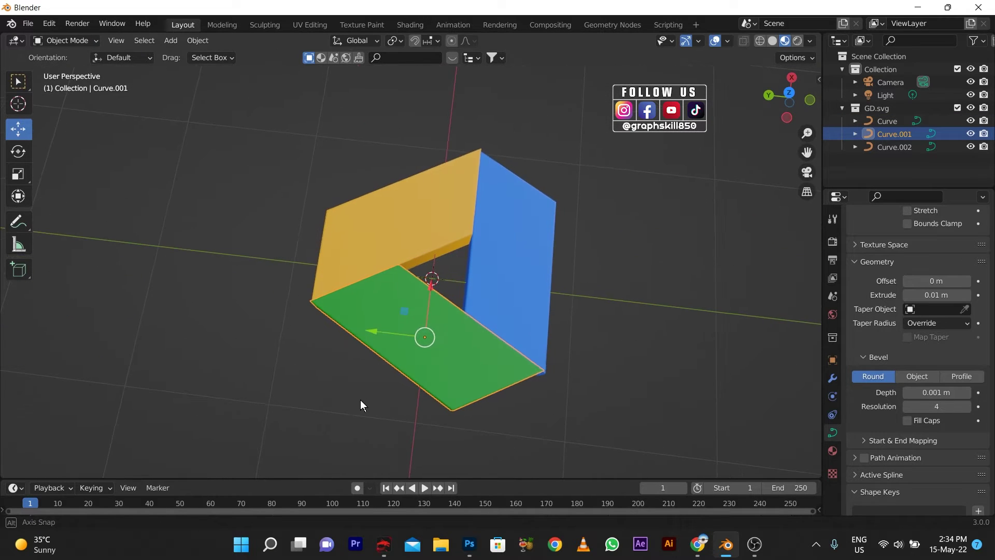
pyautogui.press('g')
pyautogui.press('y')
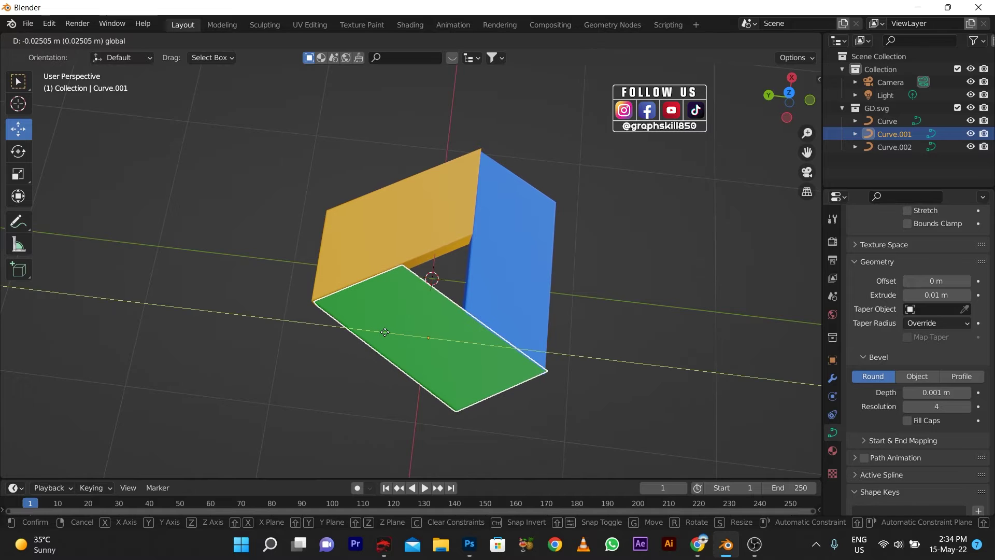
pyautogui.click(431, 295)
# Move the green piece about 0.011 m in the negative X direction
pyautogui.press('g')
pyautogui.press('x')
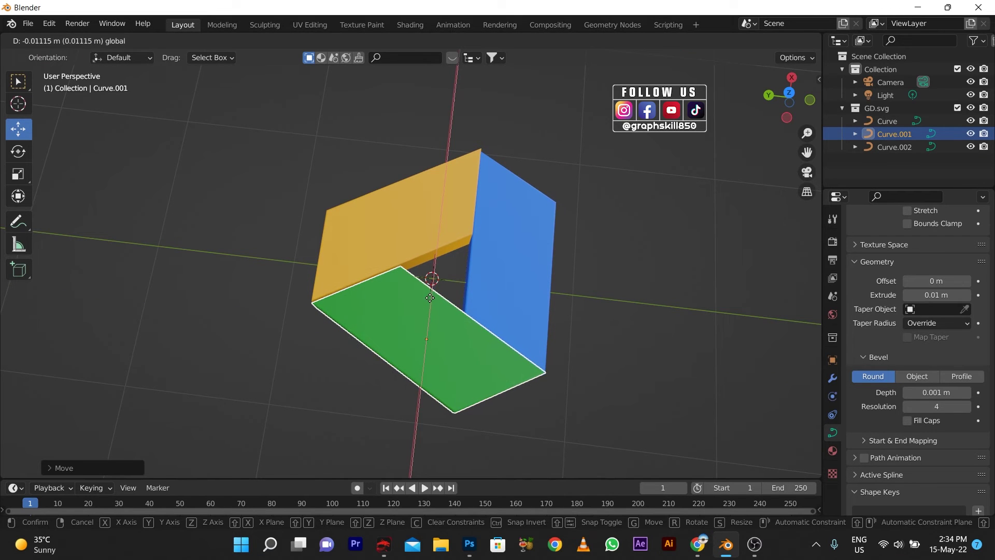
pyautogui.click(430, 299)
pyautogui.moveTo(393, 366); pyautogui.dragTo(319, 372, button='middle')
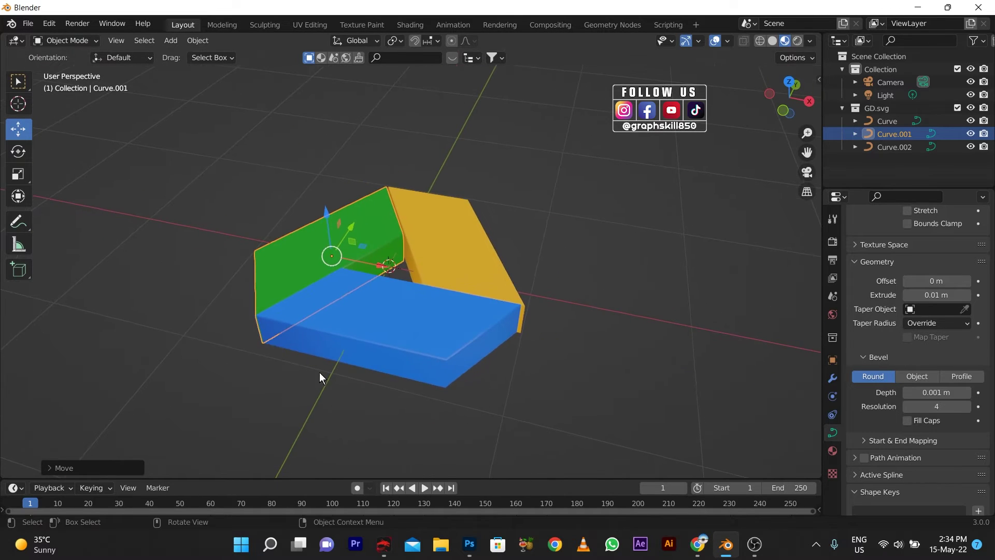
# Move the blue piece, Curve.002, about 0.017 m along the X axis
pyautogui.click(390, 384)
pyautogui.press('g')
pyautogui.press('x')
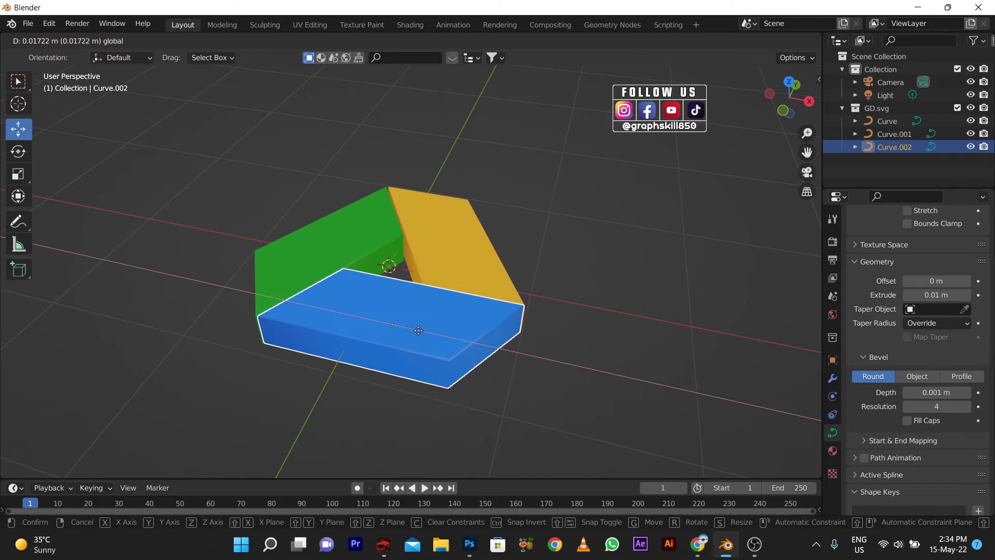
pyautogui.click(418, 330)
pyautogui.moveTo(381, 397); pyautogui.dragTo(422, 398, button='middle')
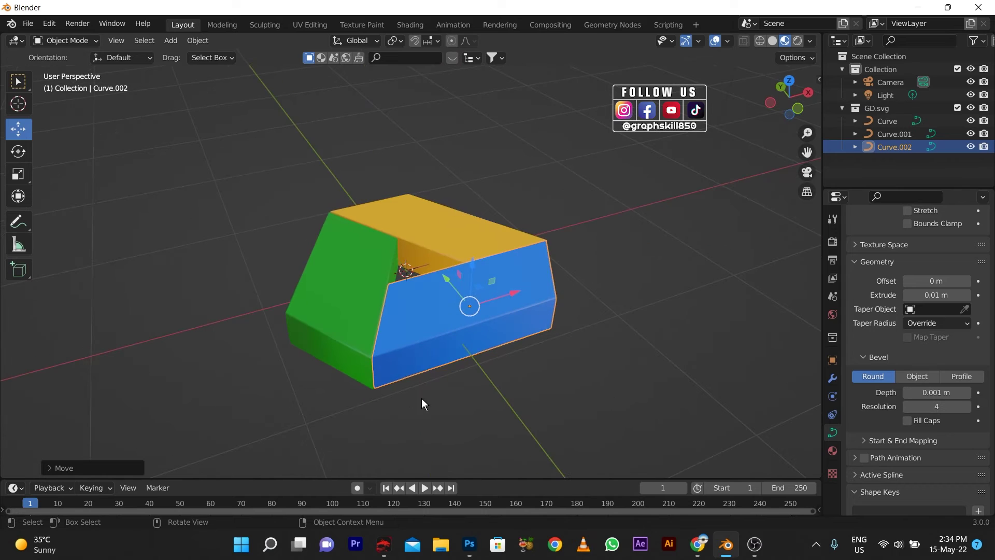
# Add a mesh plane beneath the logo and scale it up by about 11.18 as a ground surface
pyautogui.click(422, 399)
pyautogui.hotkey('shift', 'a')
pyautogui.moveTo(366, 265)
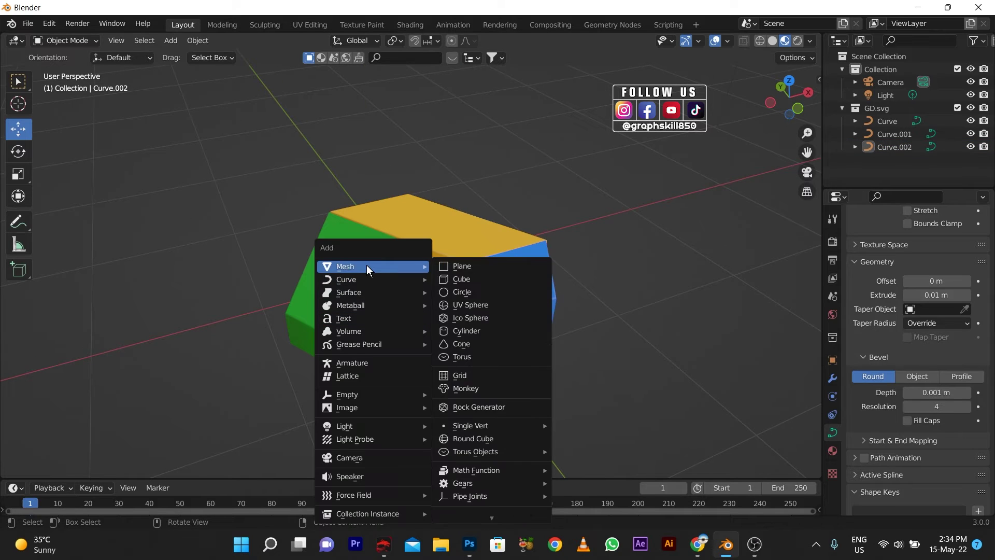
pyautogui.click(469, 267)
pyautogui.press('s')
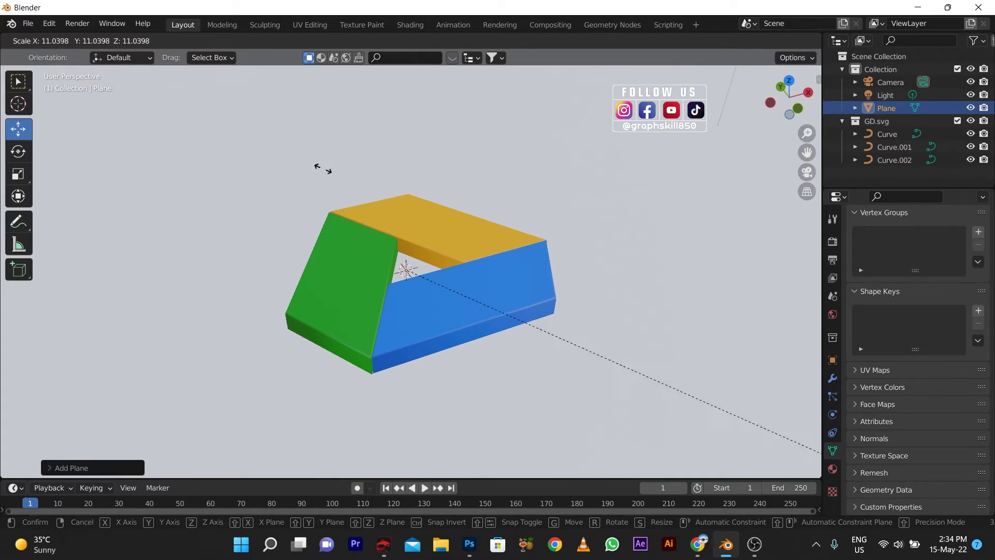
pyautogui.click(299, 306)
# Lock the camera to the view and frame the logo closely through it with rendered viewport shading
pyautogui.moveTo(299, 306); pyautogui.dragTo(337, 275, button='middle')
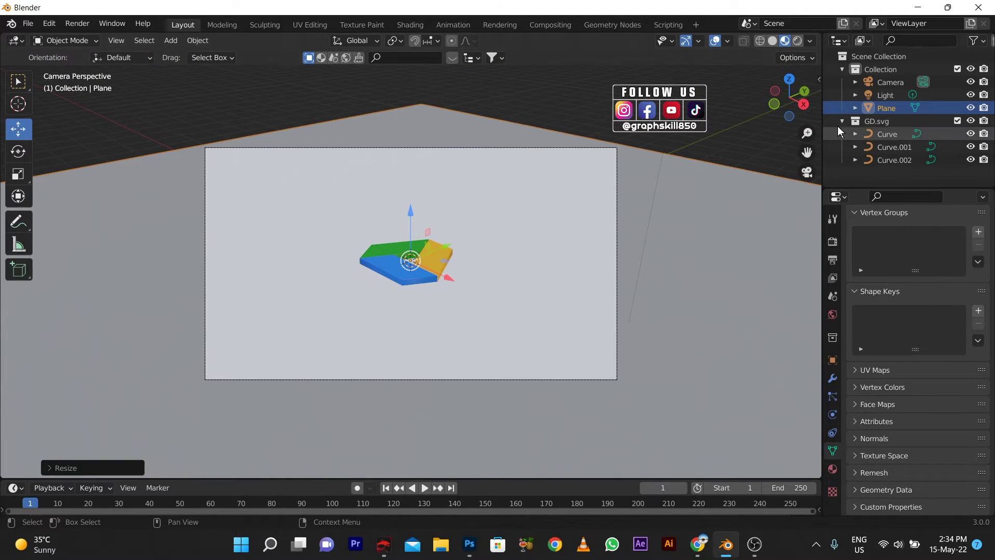
pyautogui.click(815, 77)
pyautogui.click(819, 79)
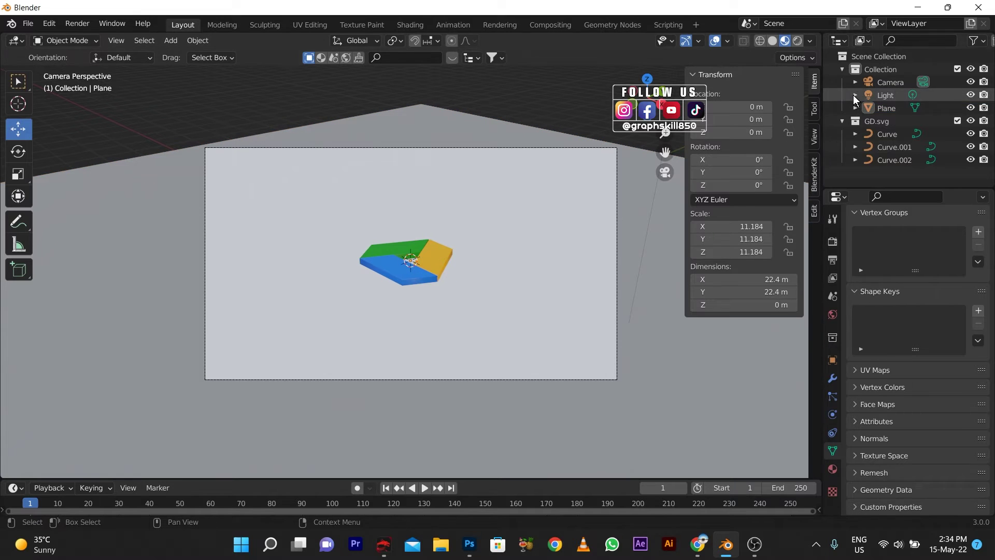
pyautogui.click(814, 137)
pyautogui.click(741, 235)
pyautogui.moveTo(370, 279); pyautogui.dragTo(456, 300, button='middle')
pyautogui.click(798, 41)
pyautogui.scroll(4, 423, 300)
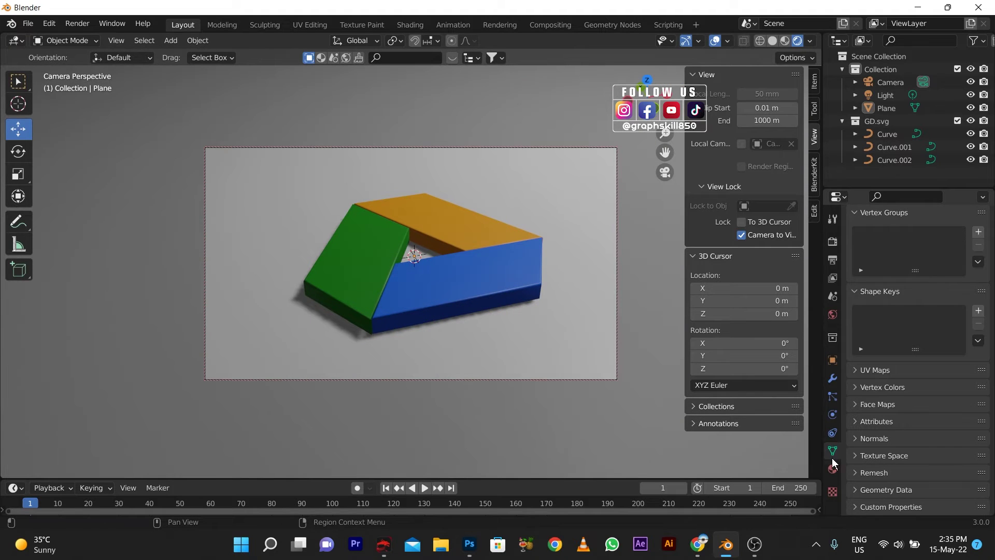
# Lower the roughness of the blue piece's material to about 0.197
pyautogui.click(833, 466)
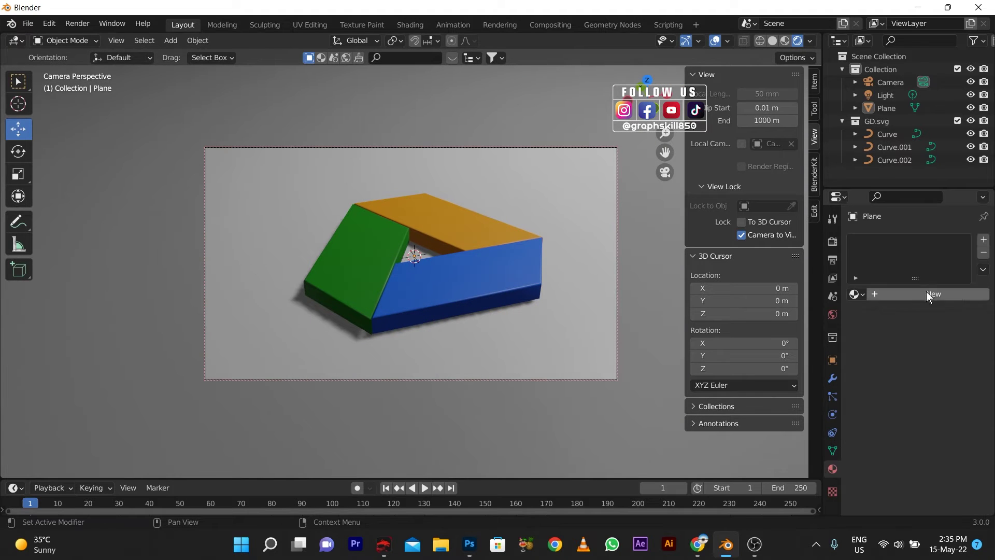
pyautogui.click(433, 270)
pyautogui.scroll(-8, 924, 382)
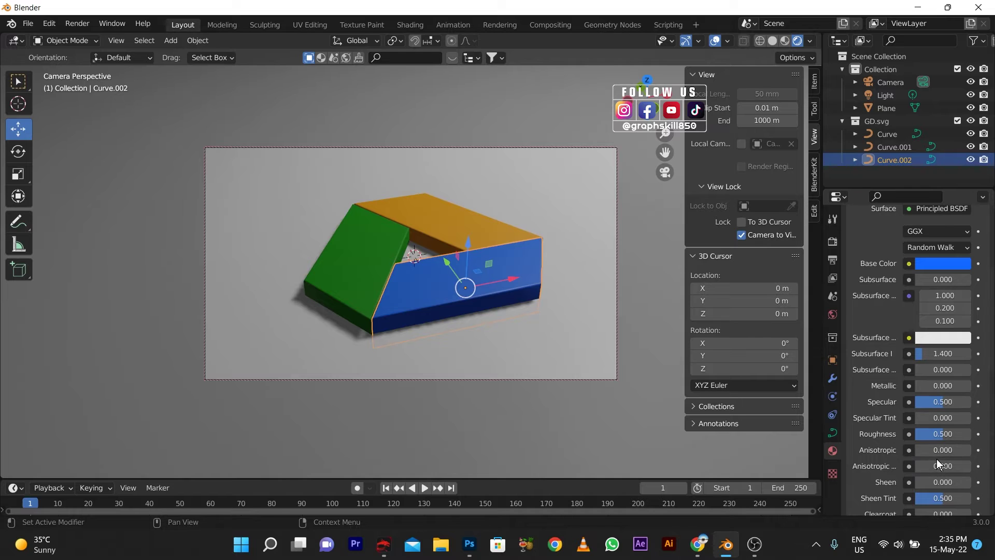
pyautogui.moveTo(938, 434)
pyautogui.mouseDown()
pyautogui.moveTo(912, 434)
pyautogui.moveTo(926, 435)
pyautogui.mouseUp()
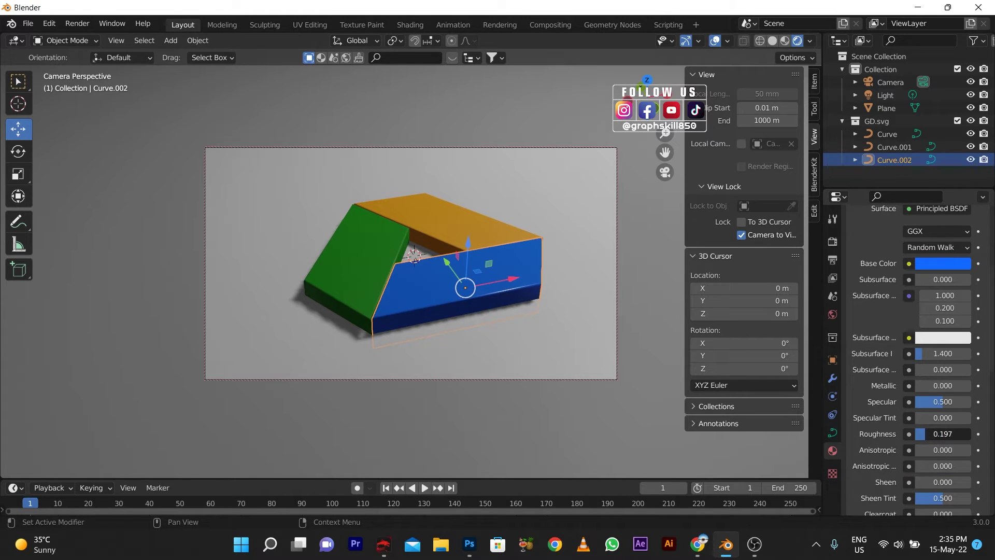
# Lower the green piece's roughness and set the yellow piece's to about 0.124, keeping the logo framed in the camera
pyautogui.click(367, 228)
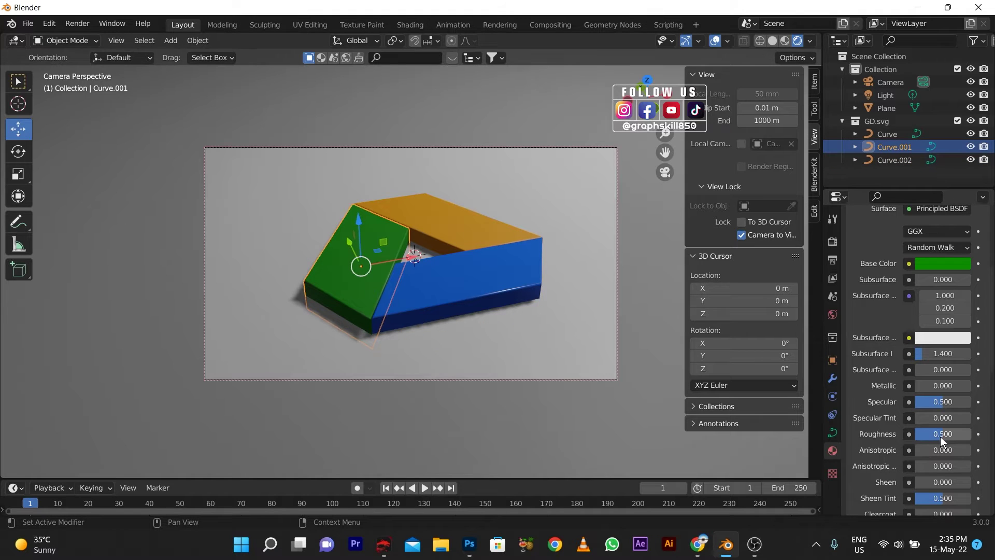
pyautogui.click(452, 218)
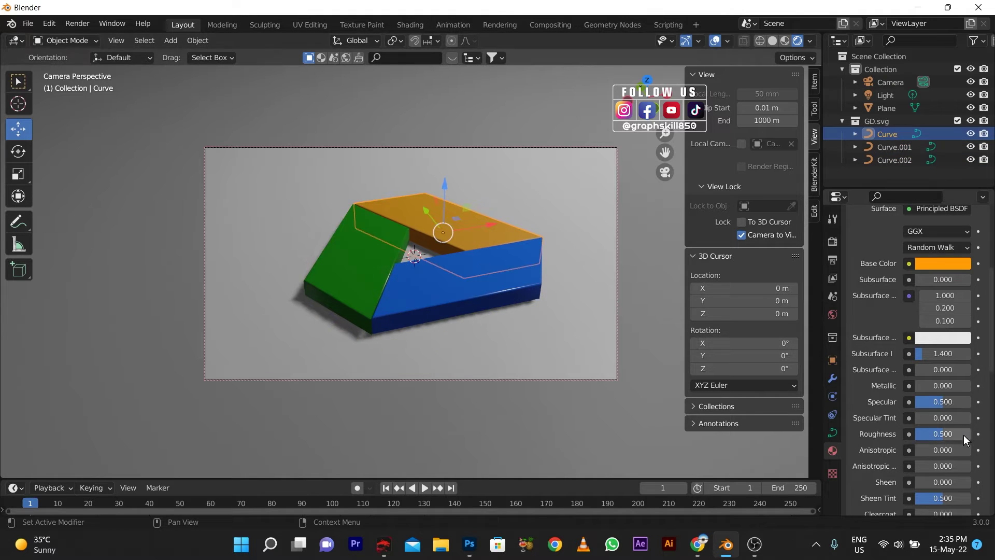
pyautogui.moveTo(964, 439); pyautogui.dragTo(944, 440)
pyautogui.moveTo(357, 275); pyautogui.dragTo(413, 260, button='middle')
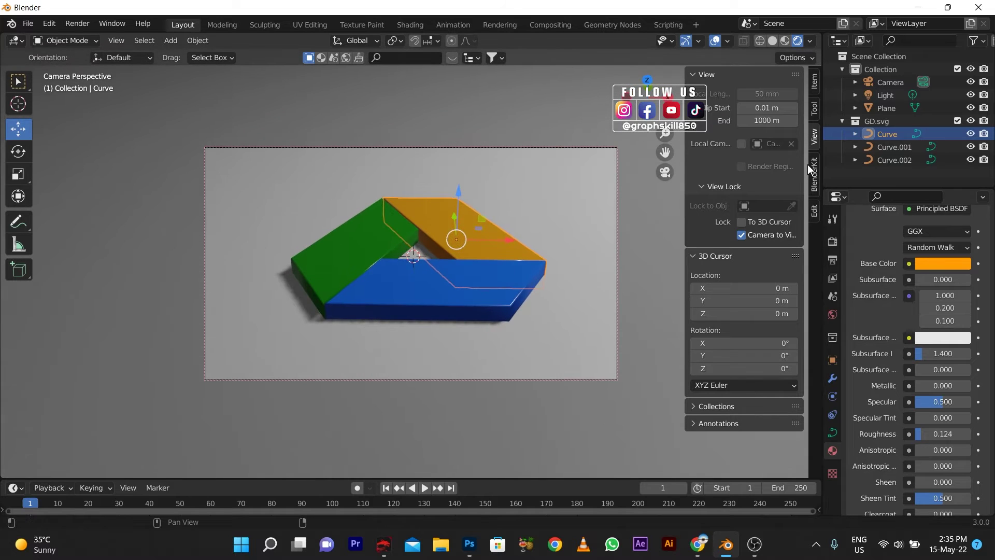
# Set the render engine to Cycles with GPU Compute as the device, and adjust the camera angle slightly
pyautogui.click(833, 241)
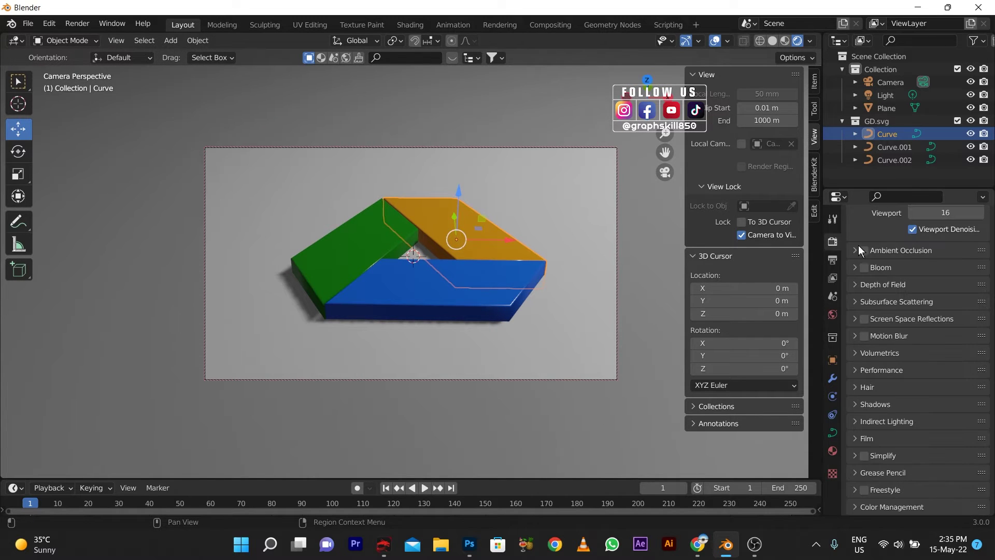
pyautogui.click(831, 219)
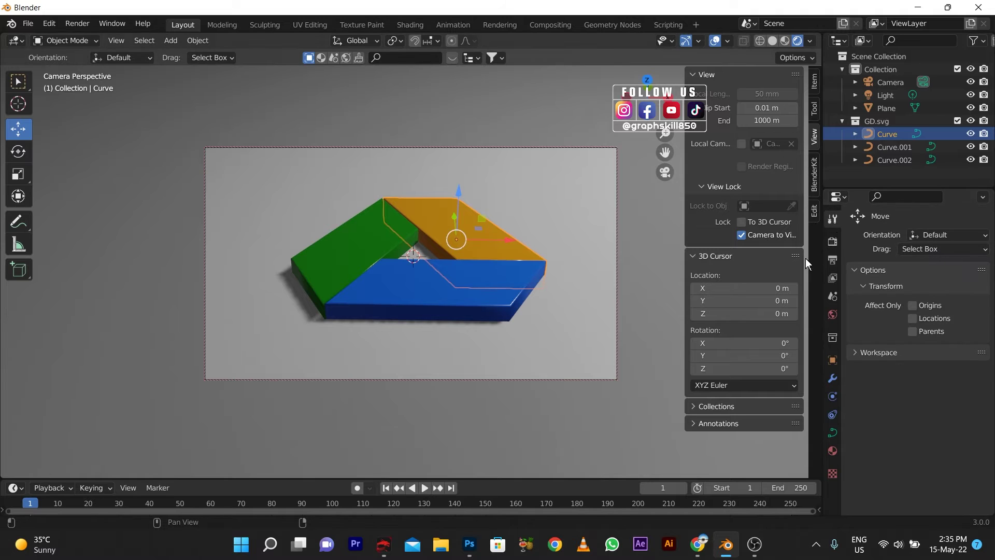
pyautogui.click(830, 242)
pyautogui.click(832, 259)
pyautogui.click(833, 241)
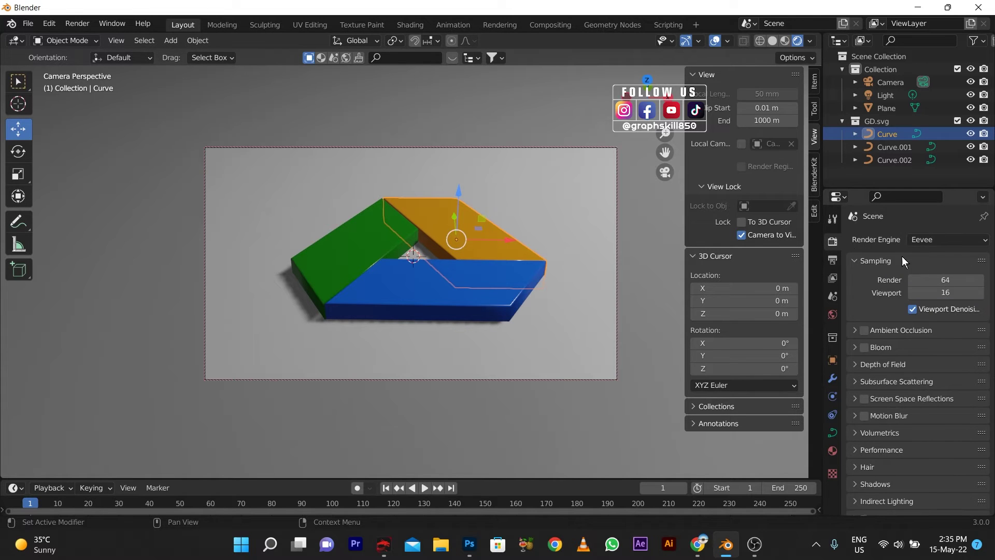
pyautogui.click(931, 240)
pyautogui.click(921, 283)
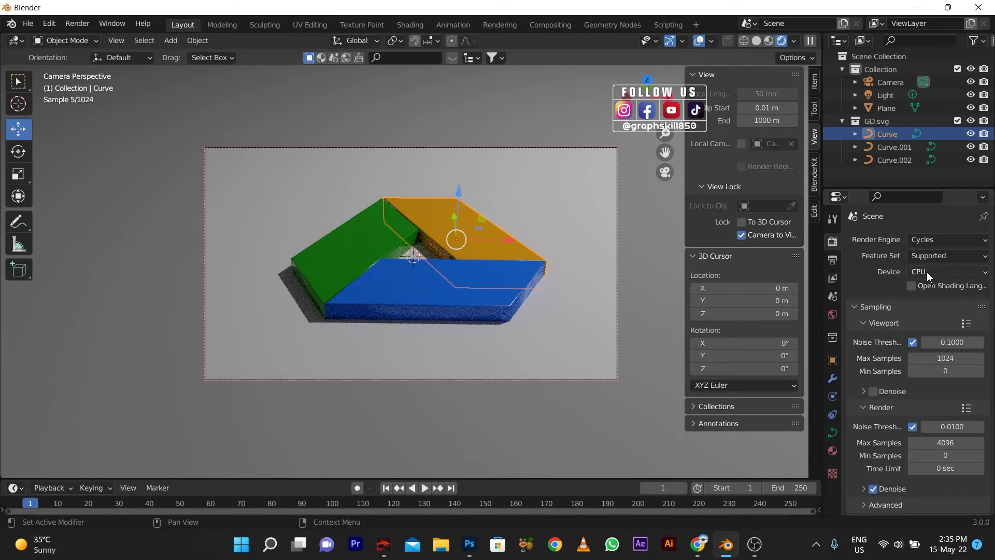
pyautogui.click(927, 272)
pyautogui.click(929, 299)
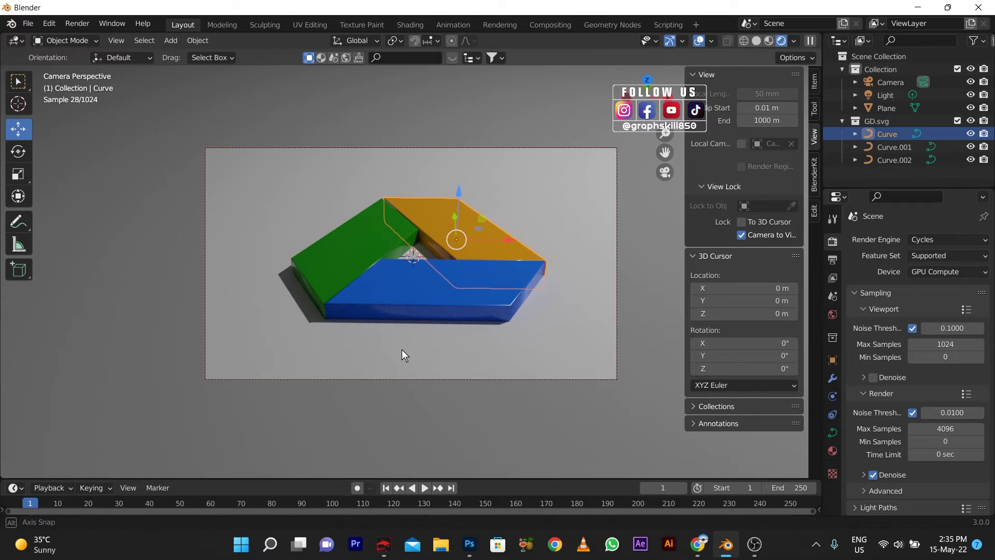
pyautogui.moveTo(407, 355)
pyautogui.mouseDown(button='middle')
pyautogui.moveTo(382, 349)
pyautogui.moveTo(391, 347)
pyautogui.mouseUp(button='middle')
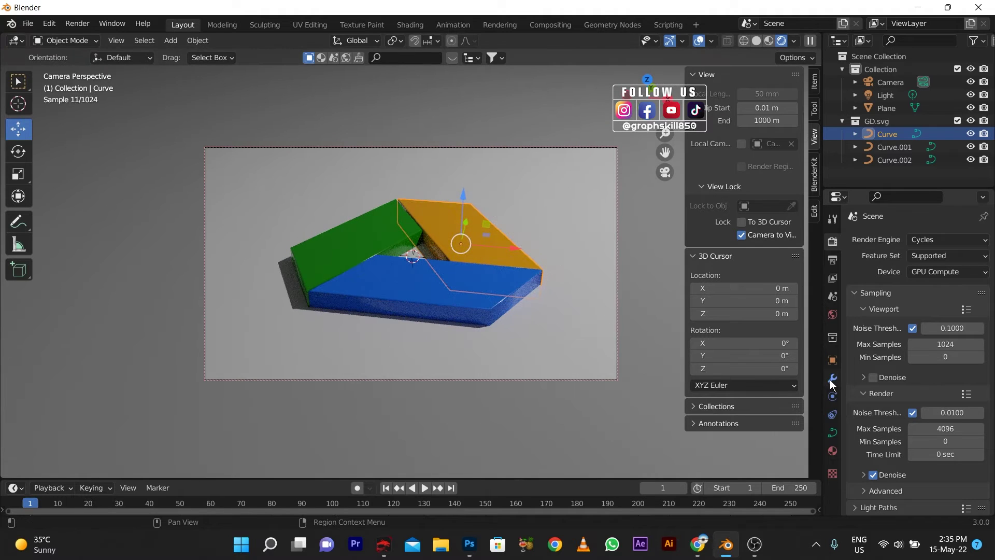
# Browse the BlenderKit HDRs and download Photo Studio Loft Hall at 4096 resolution as the scene's environment lighting
pyautogui.click(453, 61)
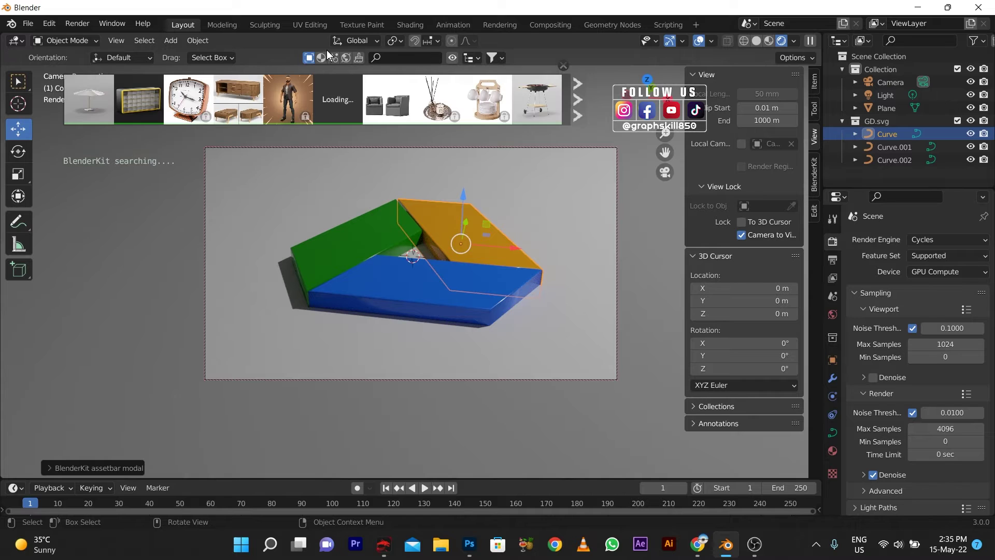
pyautogui.click(346, 57)
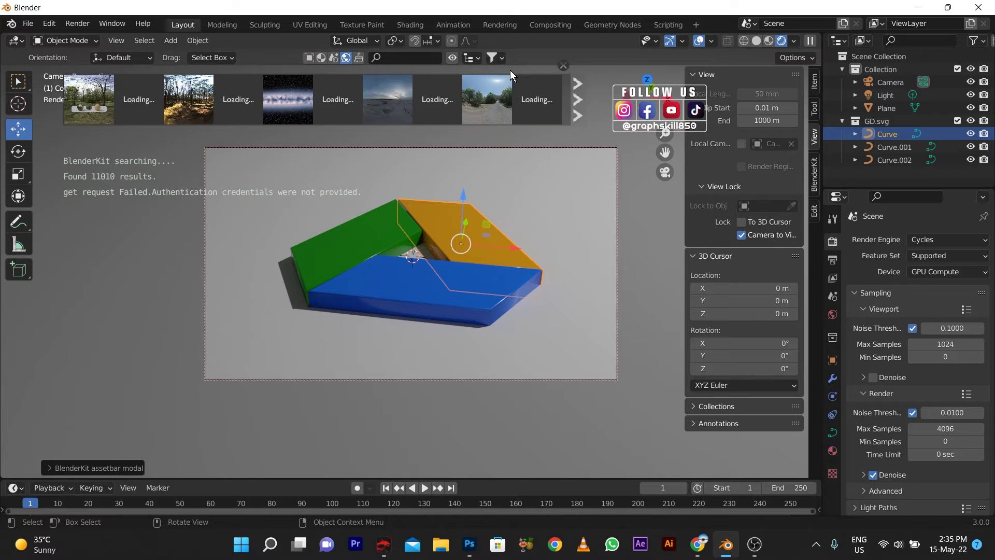
pyautogui.click(576, 102)
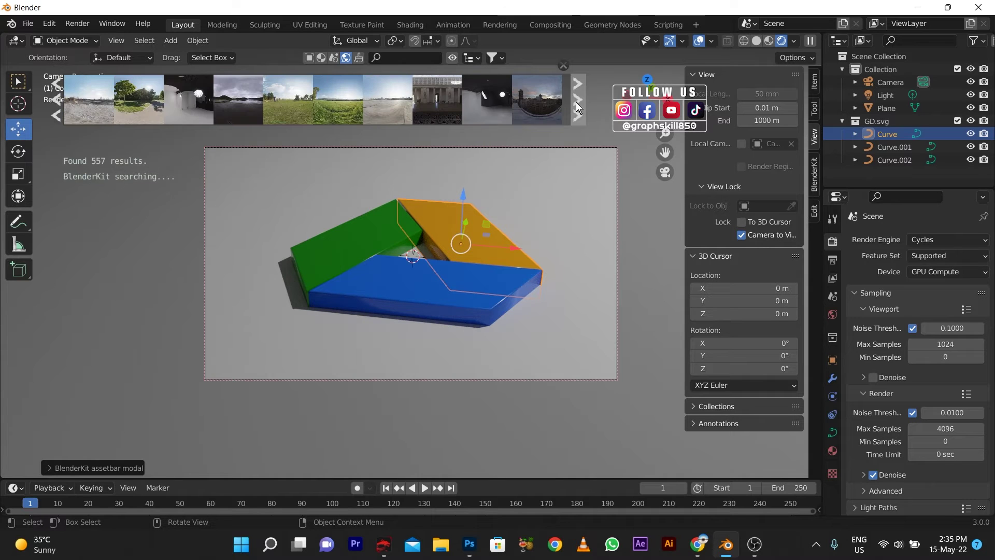
pyautogui.click(576, 101)
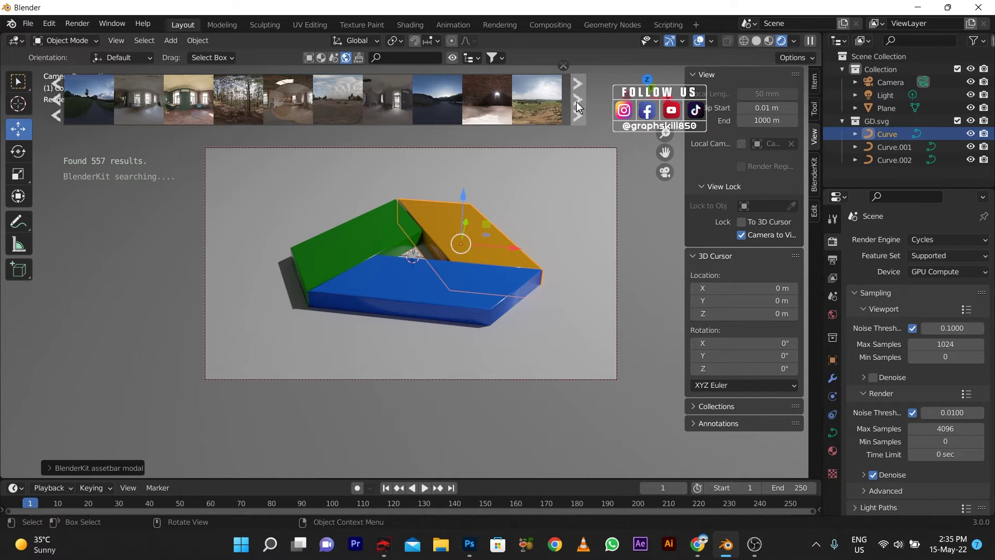
pyautogui.click(182, 104)
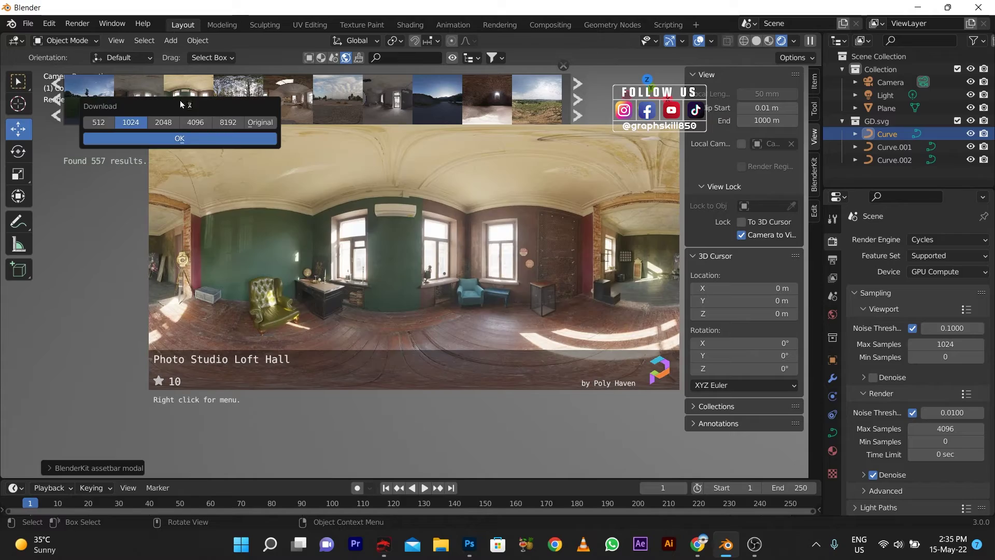
pyautogui.click(191, 121)
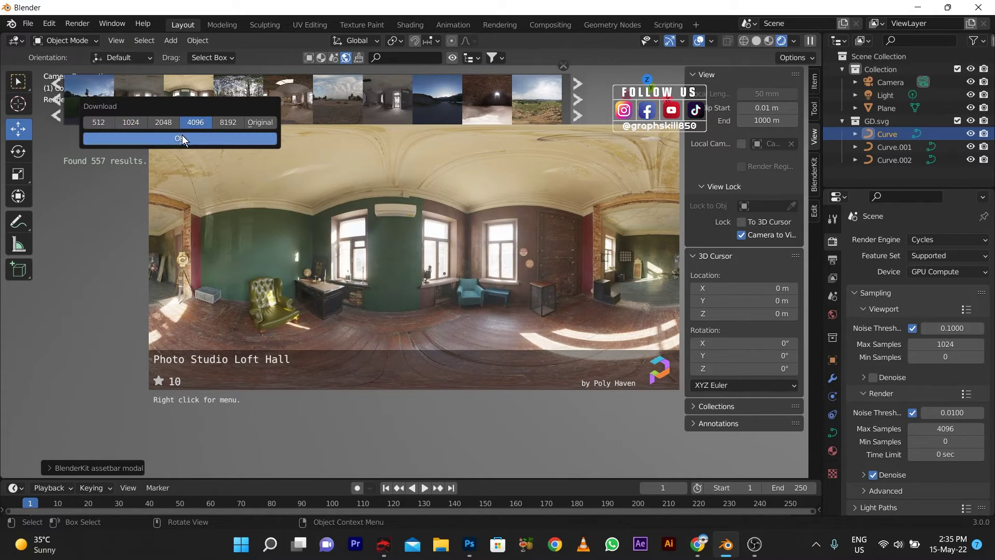
pyautogui.click(182, 137)
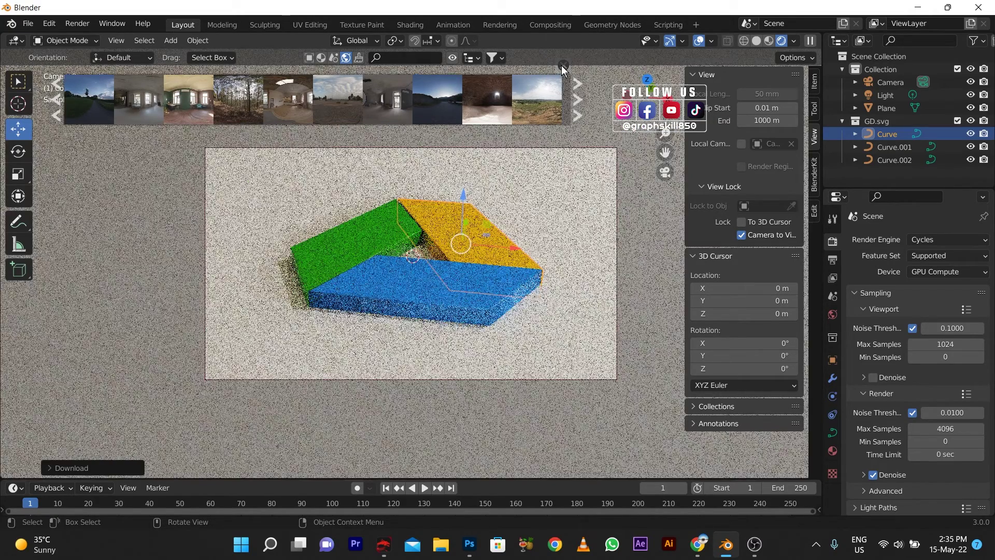
pyautogui.click(563, 66)
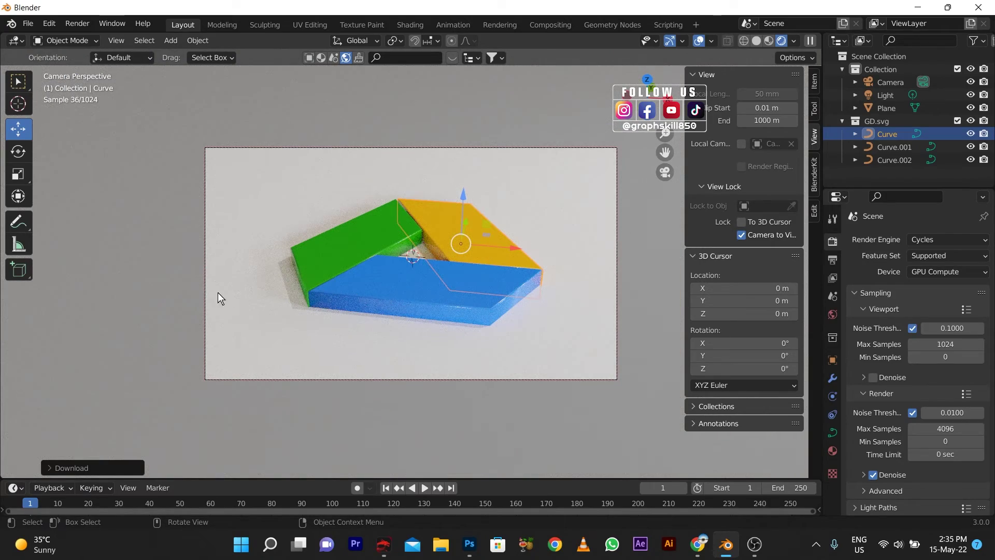
# Orbit the camera so the green and blue pieces face the front, and give the ground plane a new material
pyautogui.moveTo(218, 293); pyautogui.dragTo(216, 303, button='middle')
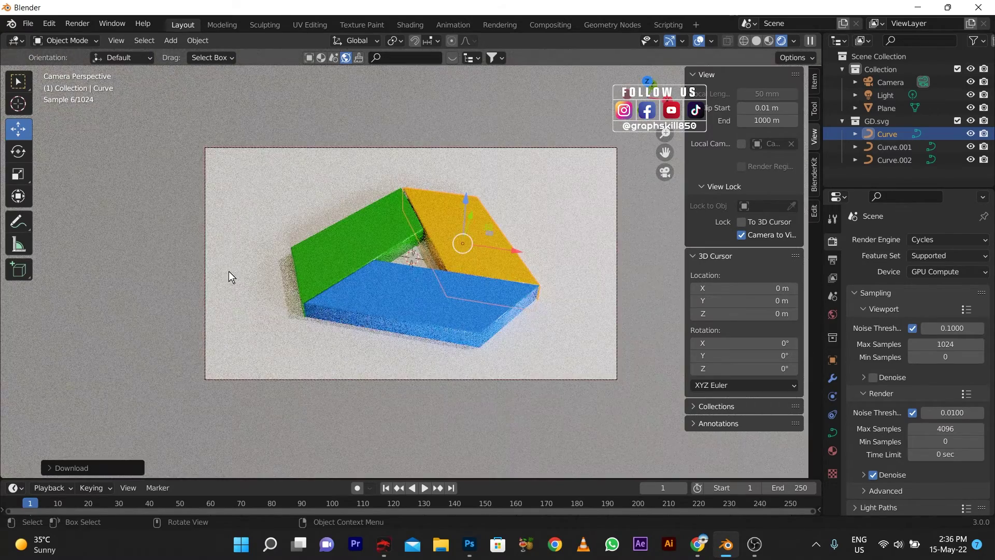
pyautogui.moveTo(229, 271); pyautogui.dragTo(407, 271, button='middle')
pyautogui.click(281, 244)
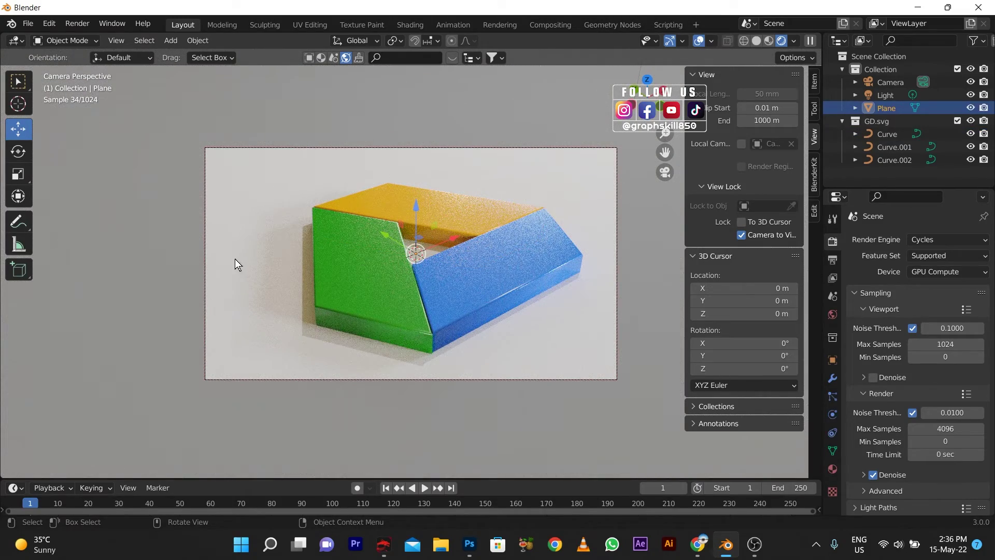
pyautogui.click(832, 468)
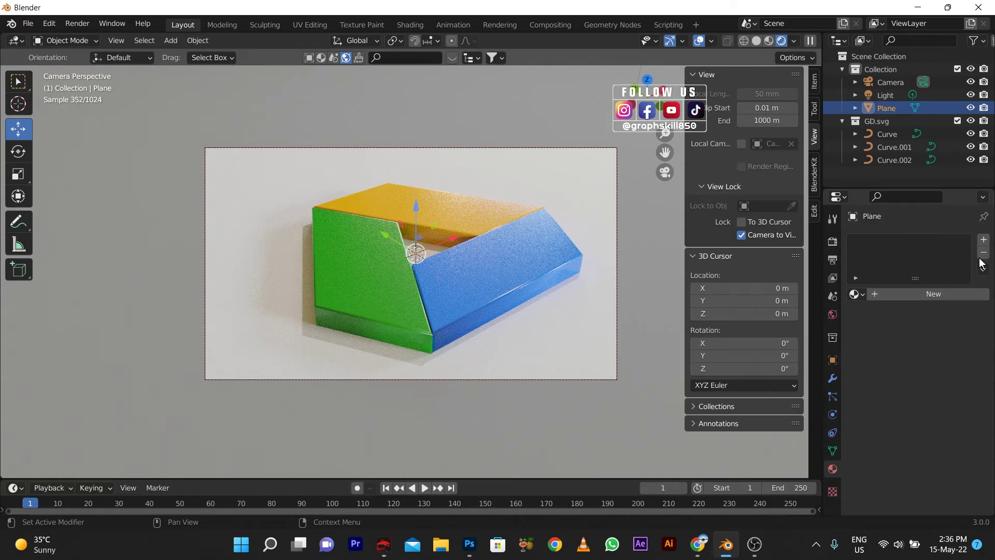
pyautogui.click(983, 240)
pyautogui.click(928, 291)
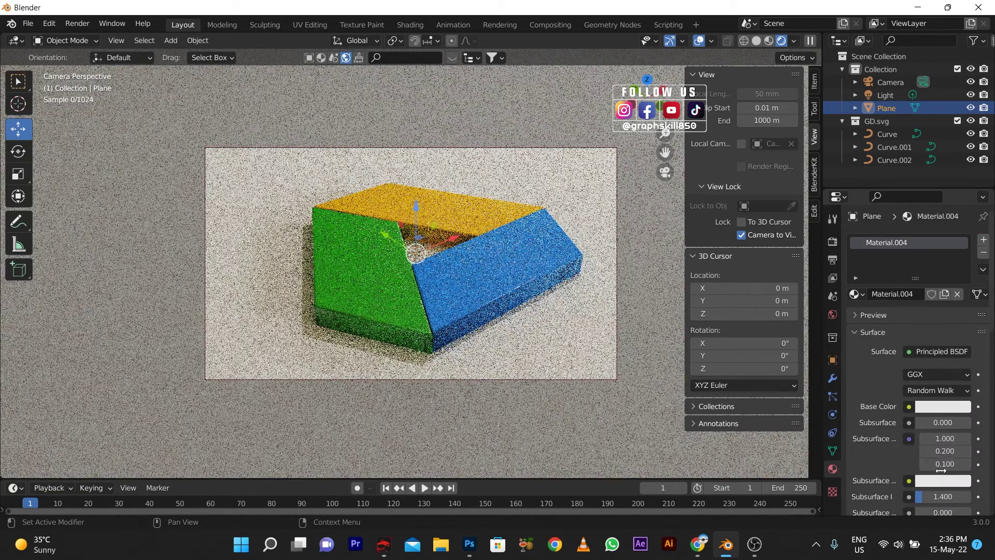
# Set the plane material's metallic value to 1.000 and its roughness to about 0.225
pyautogui.scroll(-4, 941, 470)
pyautogui.moveTo(927, 446); pyautogui.dragTo(970, 445)
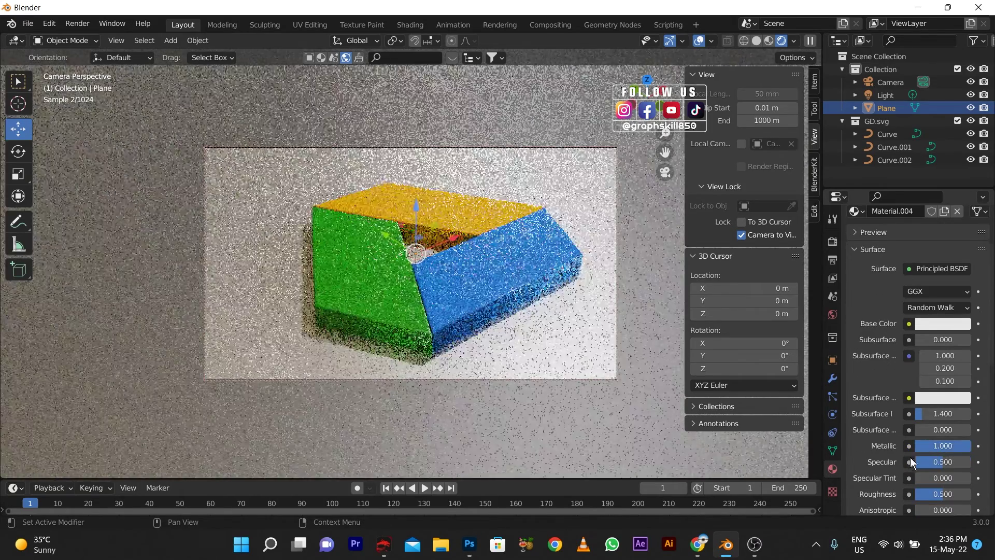
pyautogui.moveTo(942, 493)
pyautogui.mouseDown()
pyautogui.moveTo(916, 493)
pyautogui.moveTo(939, 494)
pyautogui.mouseUp()
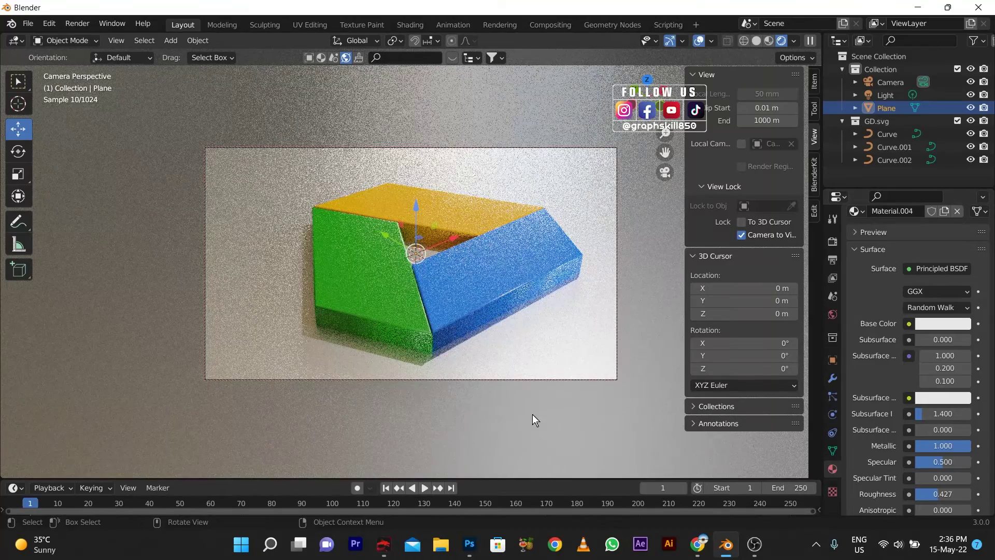
pyautogui.moveTo(939, 488); pyautogui.dragTo(928, 494)
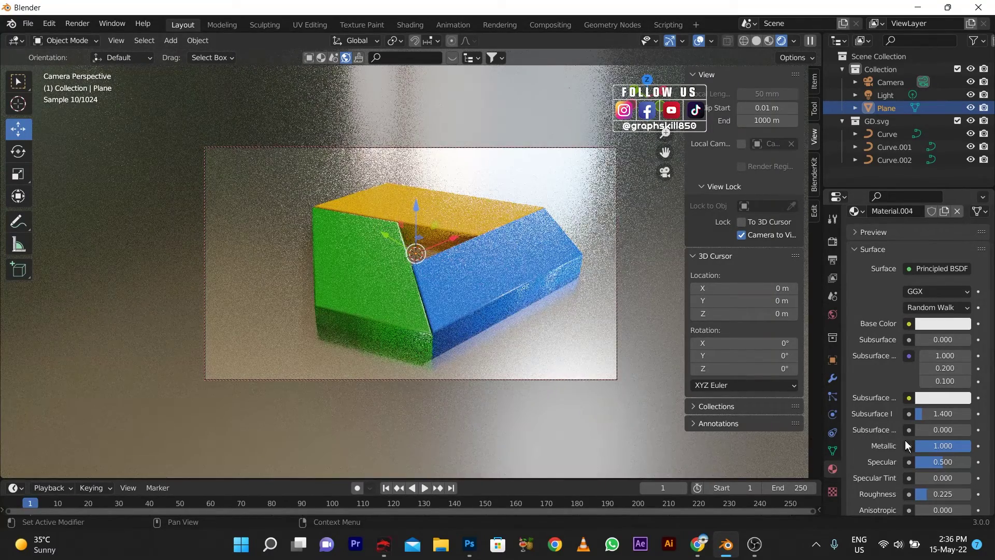
# Switch the render engine to Eevee and enable ambient occlusion, leaving bloom turned off
pyautogui.click(831, 242)
pyautogui.scroll(-6, 907, 378)
pyautogui.scroll(6, 904, 378)
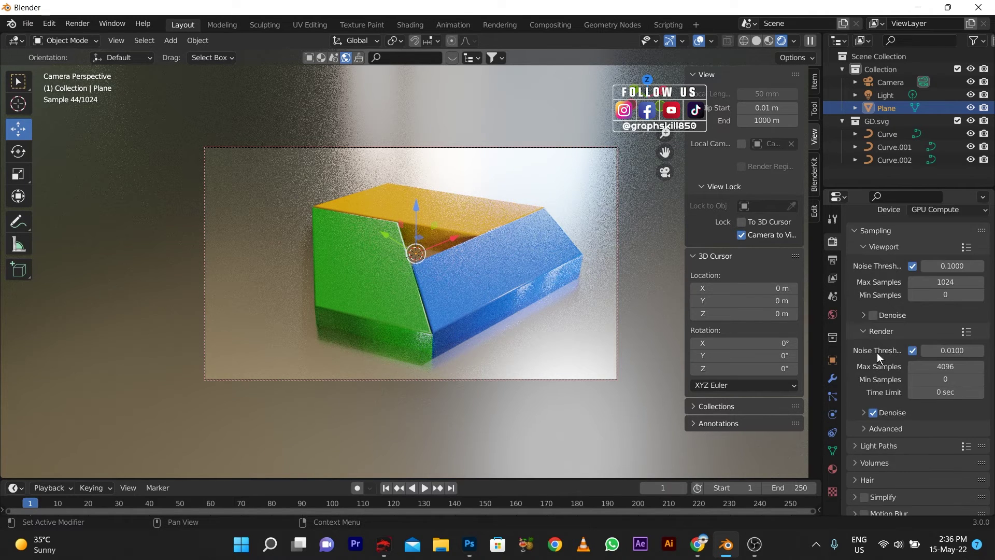
pyautogui.click(929, 240)
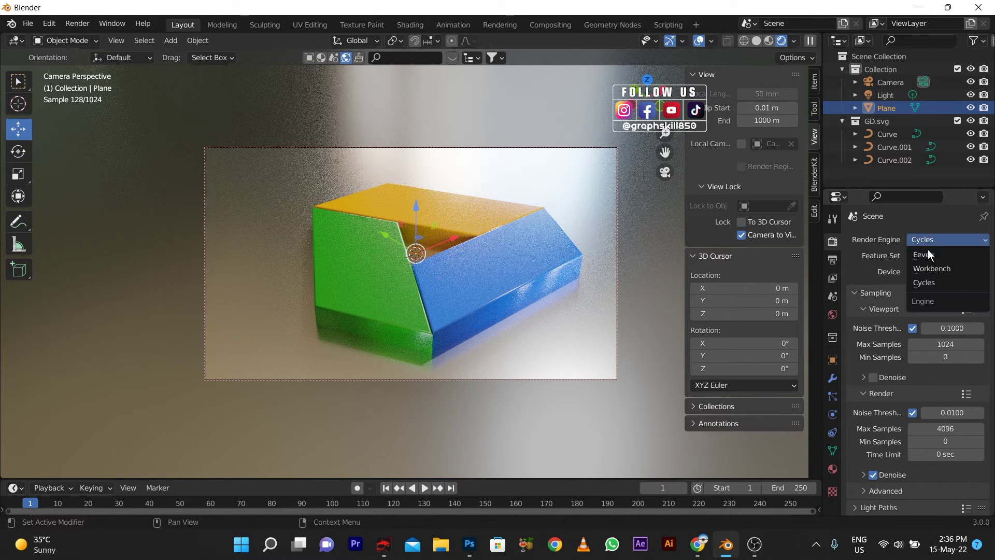
pyautogui.press('Return')
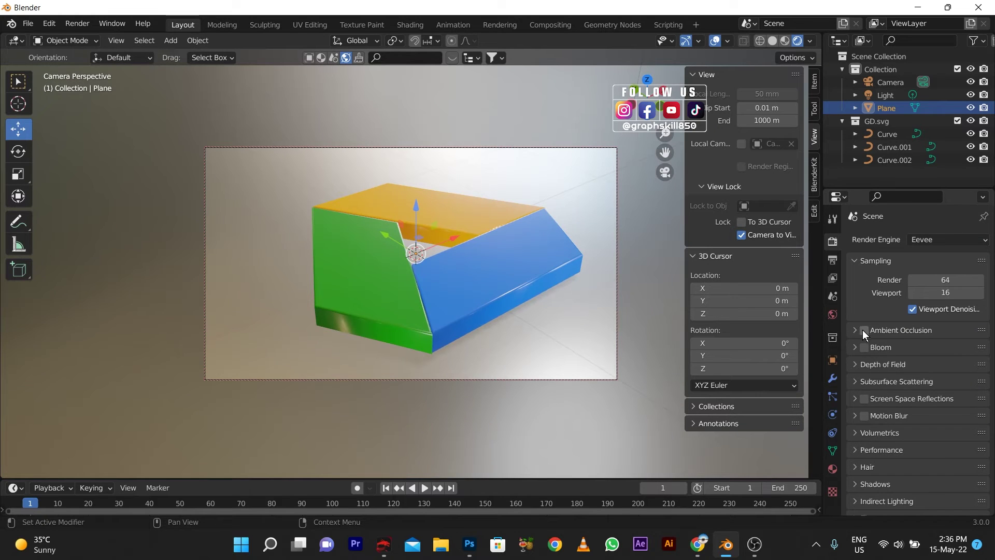
pyautogui.click(864, 347)
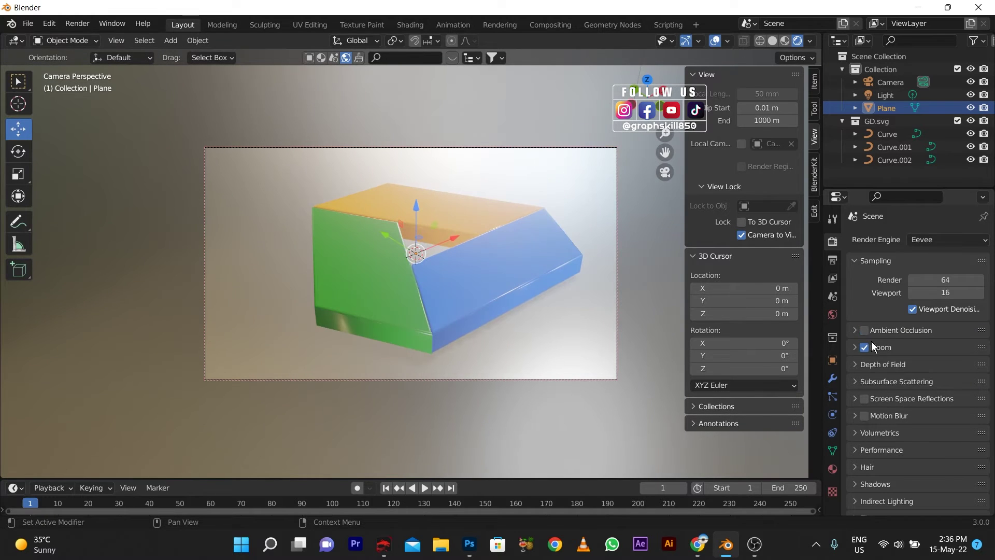
pyautogui.click(864, 347)
pyautogui.click(864, 330)
# Set the color management look to Very High Contrast and orbit the camera so the blue piece faces the front
pyautogui.scroll(-3, 847, 471)
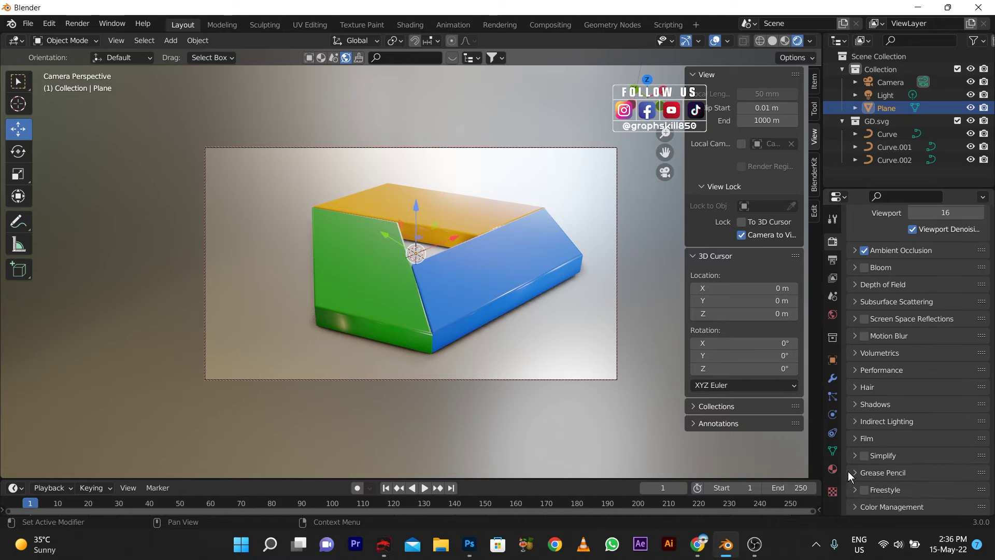
pyautogui.click(857, 505)
pyautogui.scroll(-4, 856, 506)
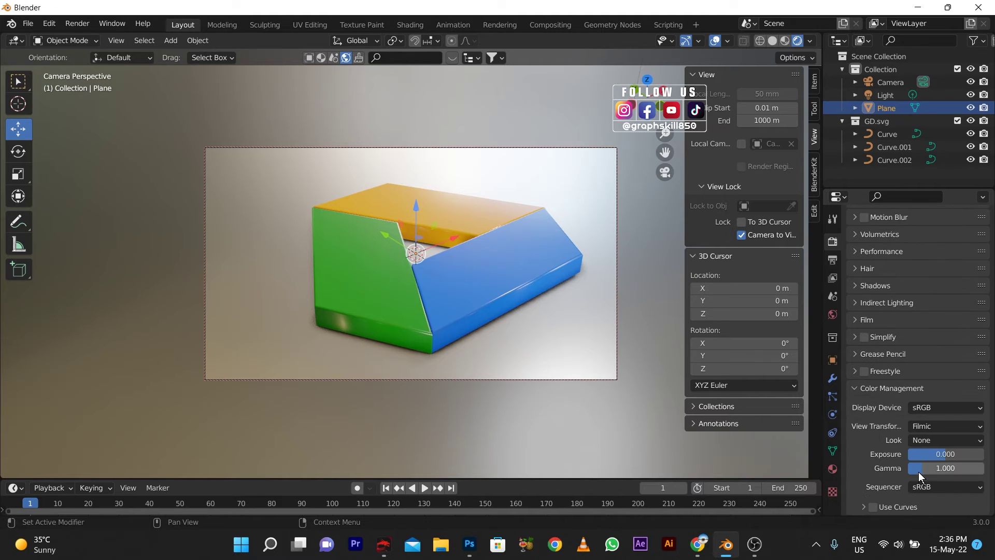
pyautogui.click(935, 439)
pyautogui.click(909, 411)
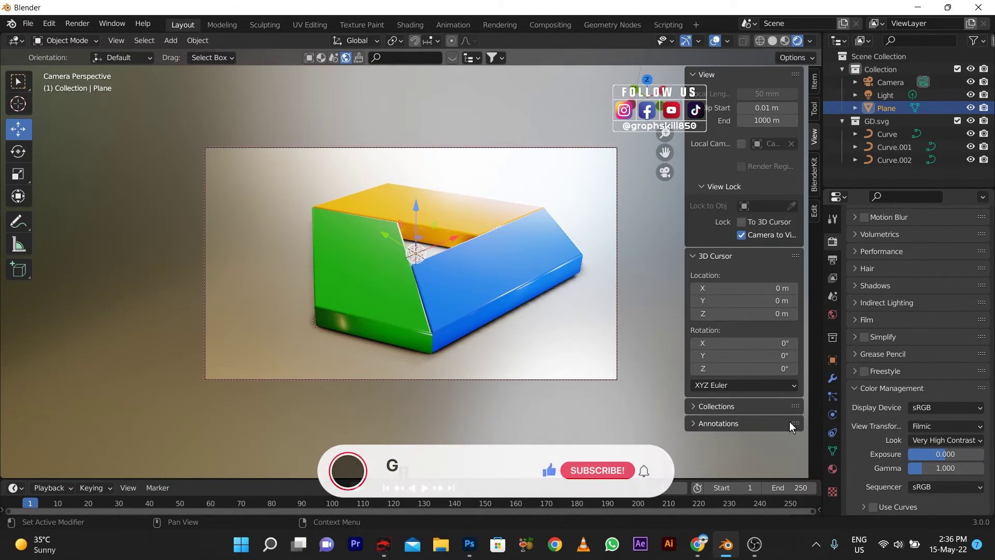
pyautogui.moveTo(396, 281); pyautogui.dragTo(379, 292, button='middle')
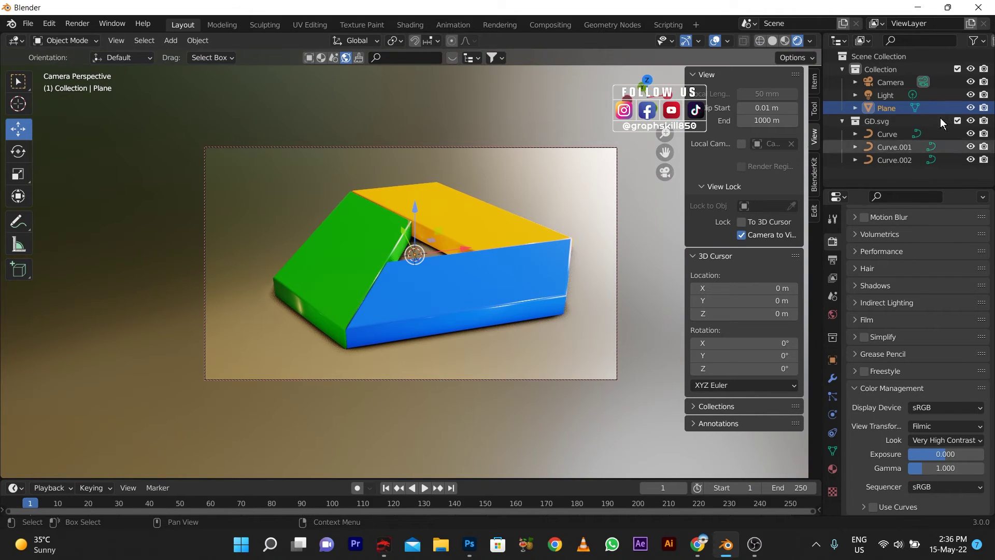
# In top view, move the scene light along the X axis until it sits close to the logo's yellow piece
pyautogui.click(887, 97)
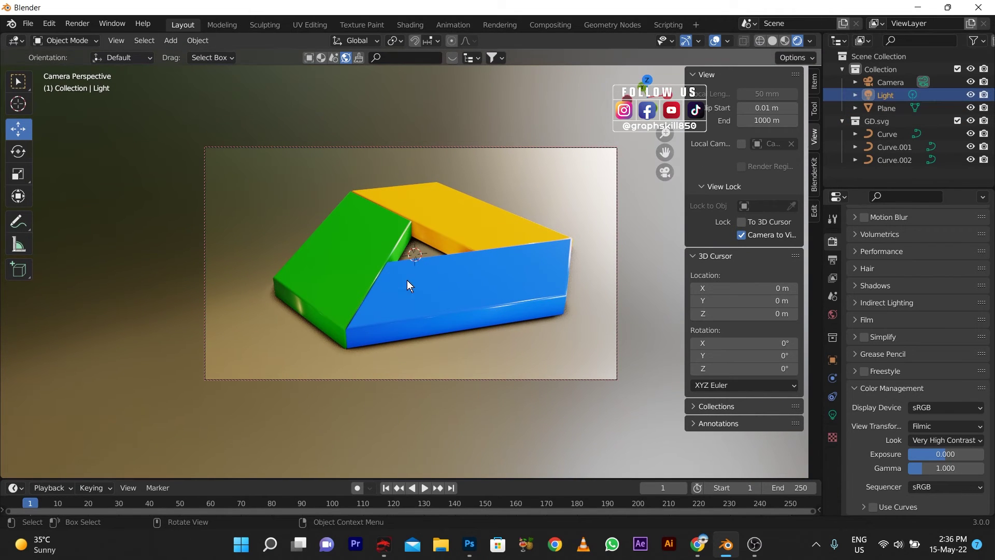
pyautogui.scroll(-4, 407, 279)
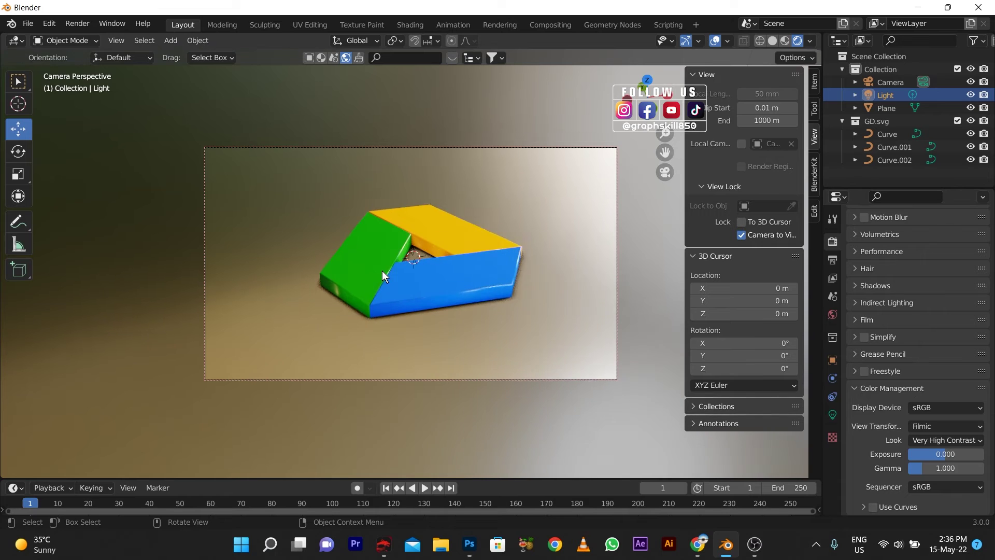
pyautogui.scroll(3, 383, 272)
pyautogui.press('KP_7')
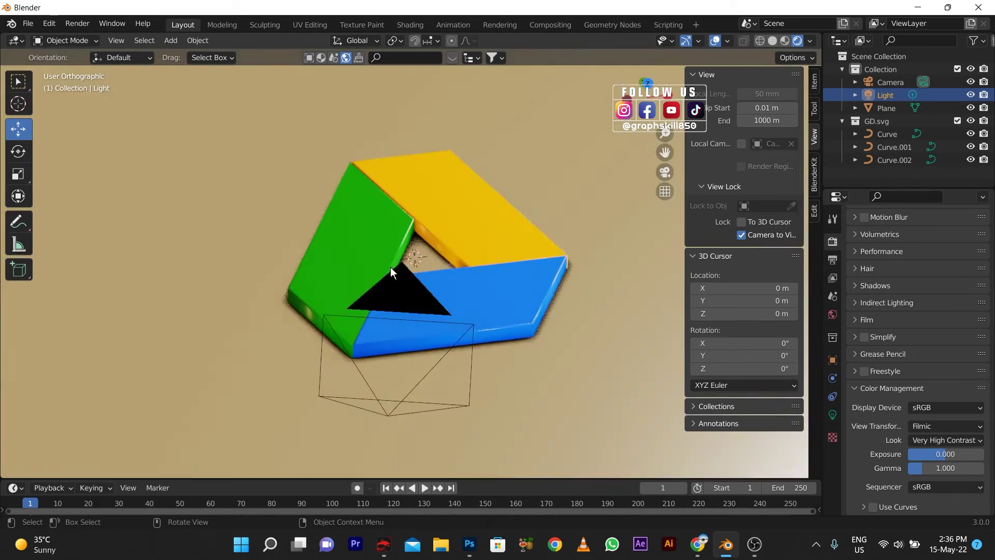
pyautogui.scroll(-3, 473, 290)
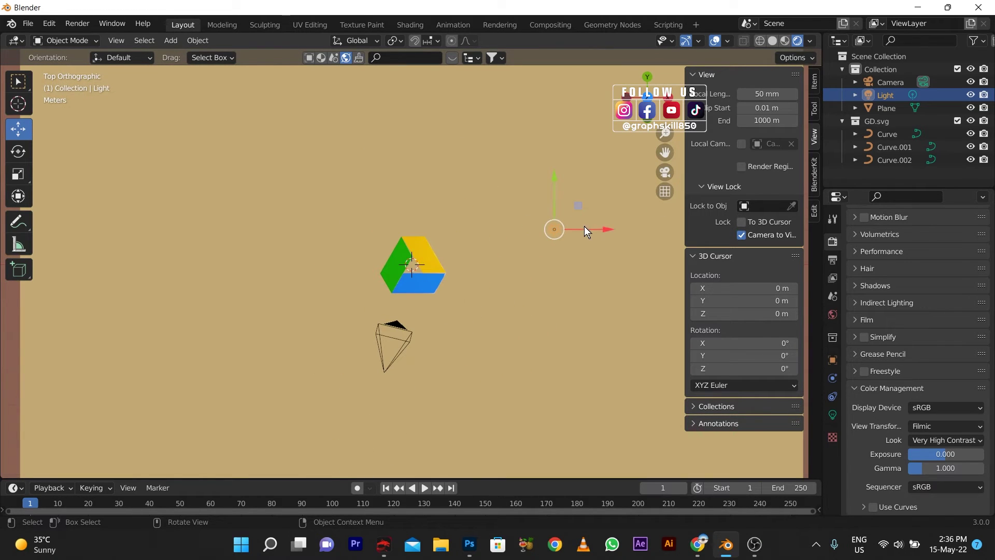
pyautogui.moveTo(583, 228); pyautogui.dragTo(473, 229)
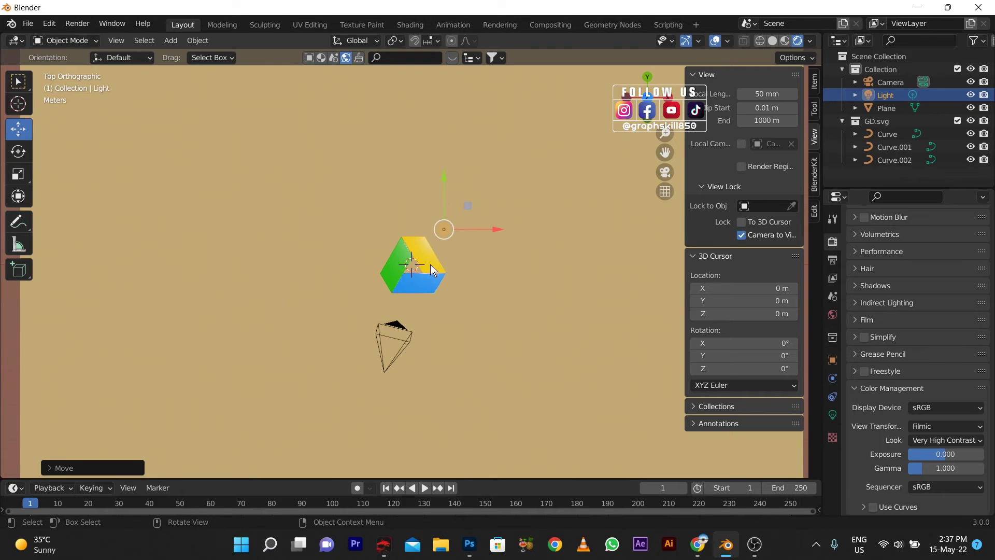
# Duplicate the light and place the copy beside the original, towards the logo's green side
pyautogui.moveTo(432, 270); pyautogui.dragTo(454, 198, button='middle')
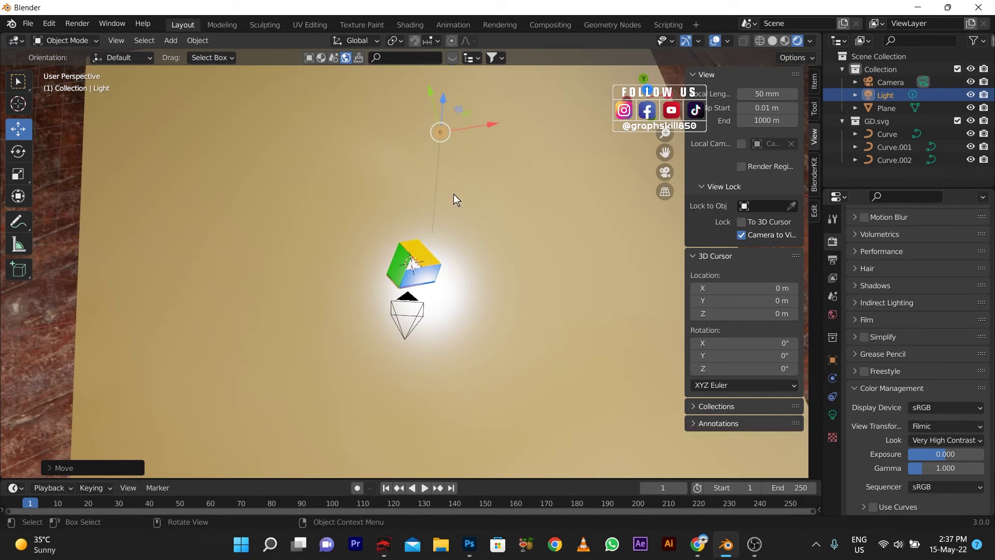
pyautogui.hotkey('shift', 'd')
pyautogui.click(400, 227)
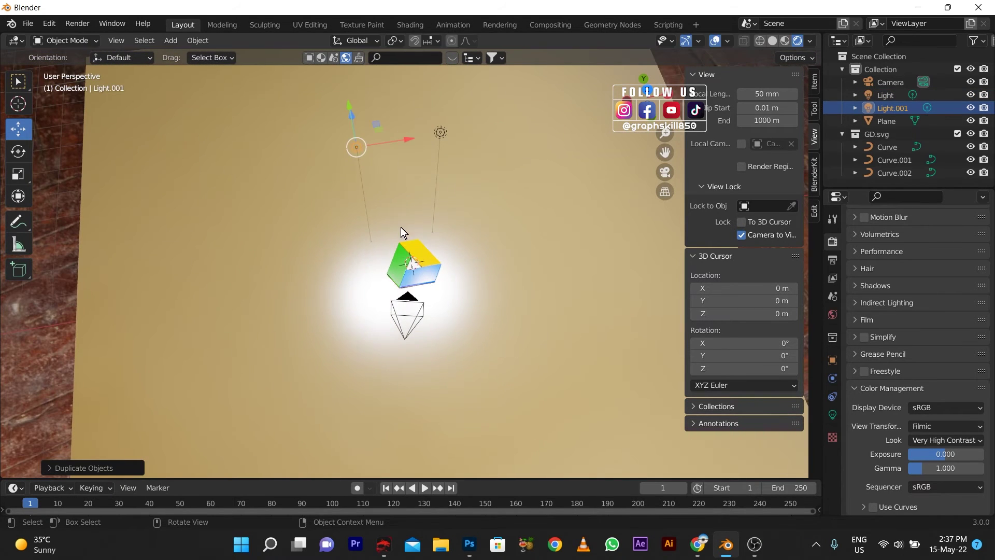
# Return to the camera view and orbit the camera to a lower angle on the logo
pyautogui.moveTo(400, 227); pyautogui.dragTo(396, 177, button='middle')
pyautogui.press('KP_0')
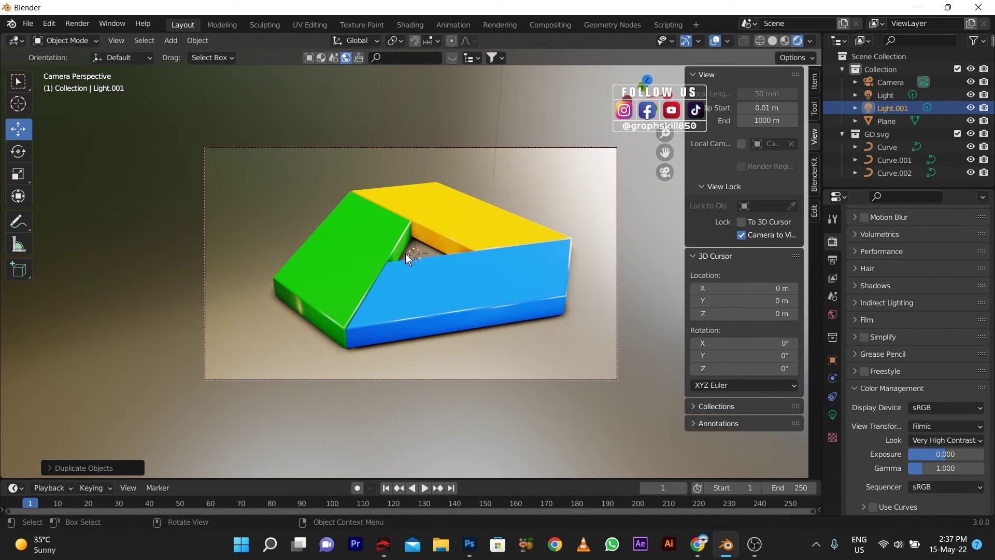
pyautogui.moveTo(405, 254); pyautogui.dragTo(387, 241, button='middle')
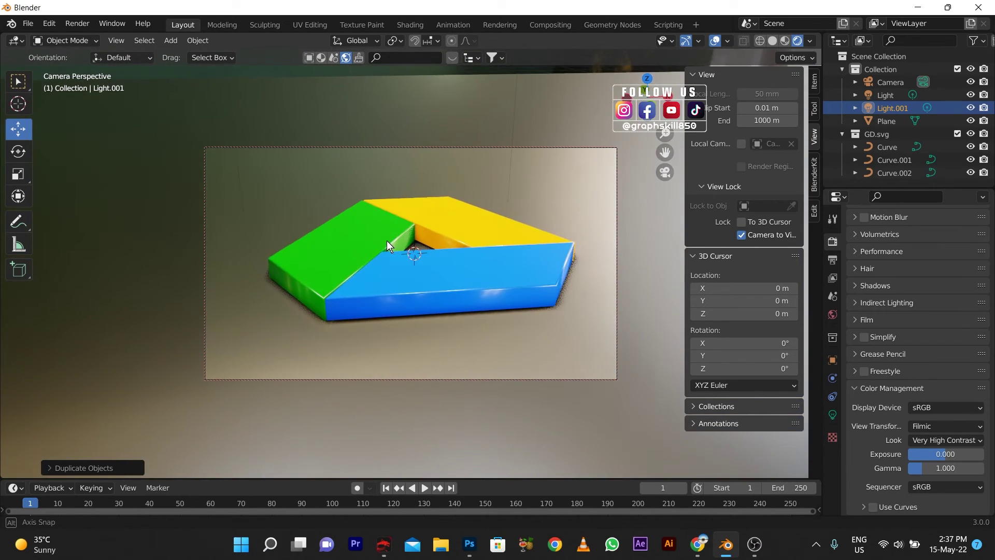
# Switch the render engine back to Cycles
pyautogui.scroll(3, 917, 249)
pyautogui.scroll(4, 904, 247)
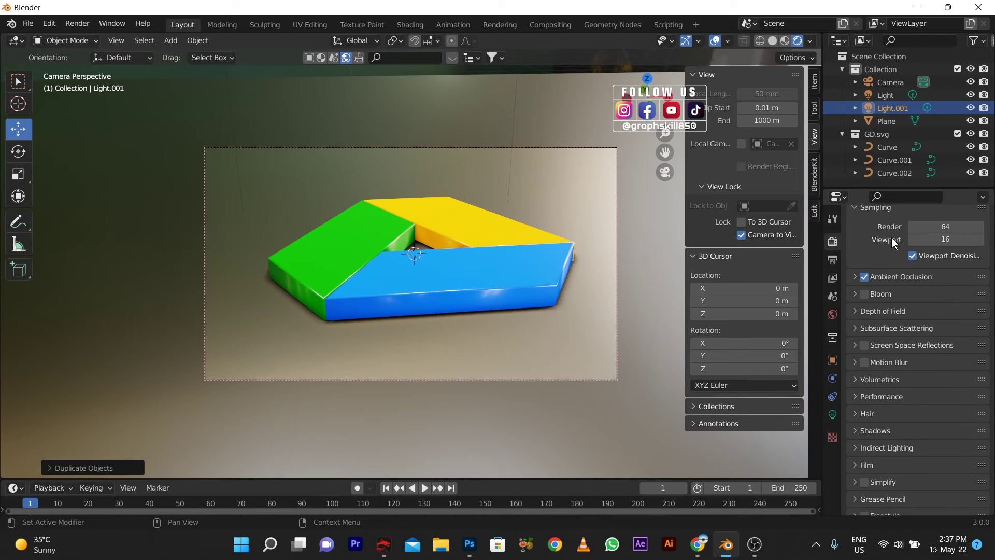
pyautogui.scroll(3, 865, 284)
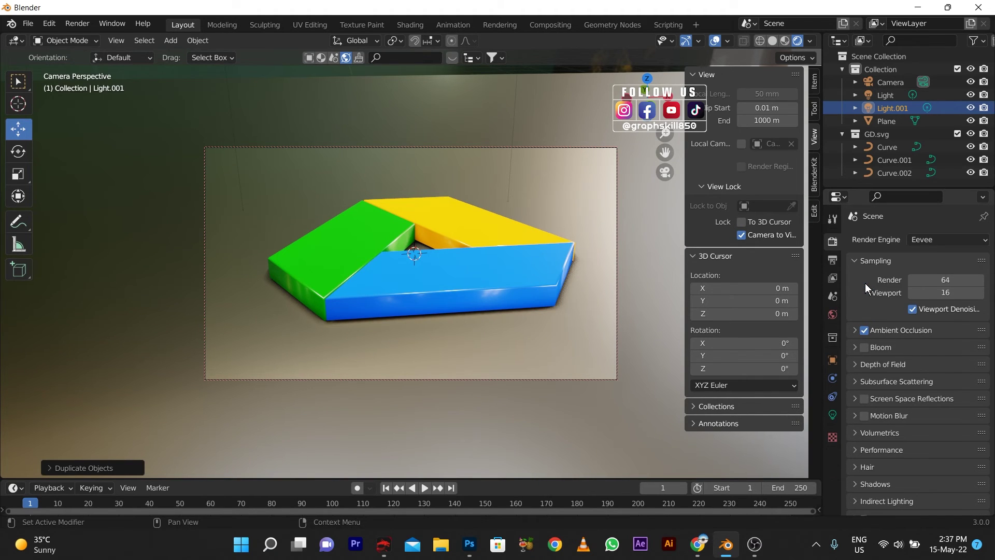
pyautogui.click(930, 240)
pyautogui.click(928, 282)
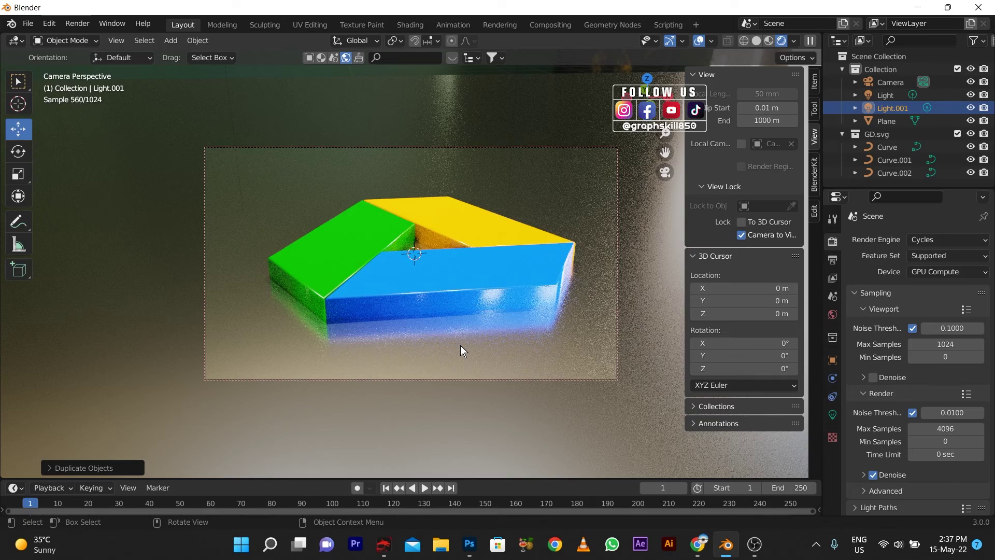
# Start rendering the still image from the camera and show the whole frame in the render window
pyautogui.click(77, 23)
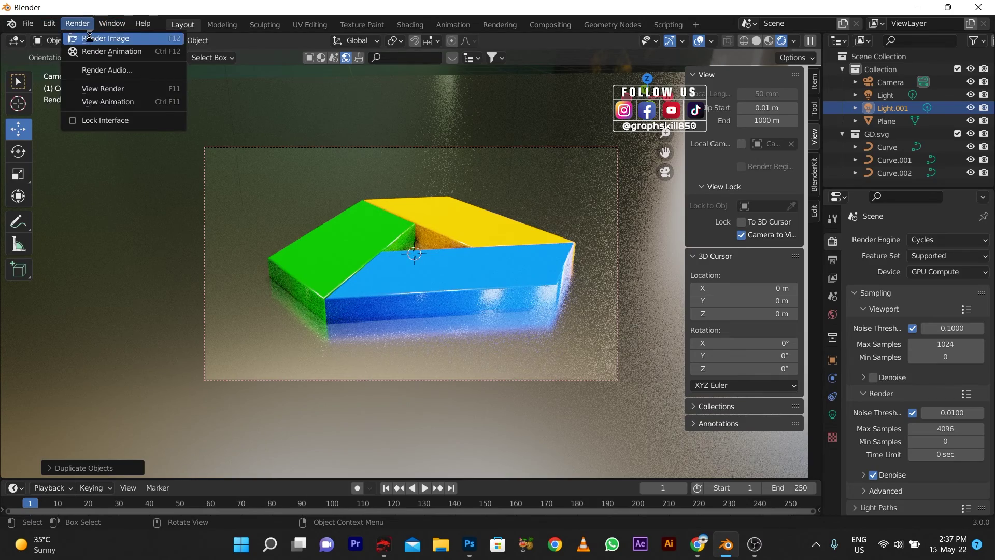
pyautogui.click(89, 38)
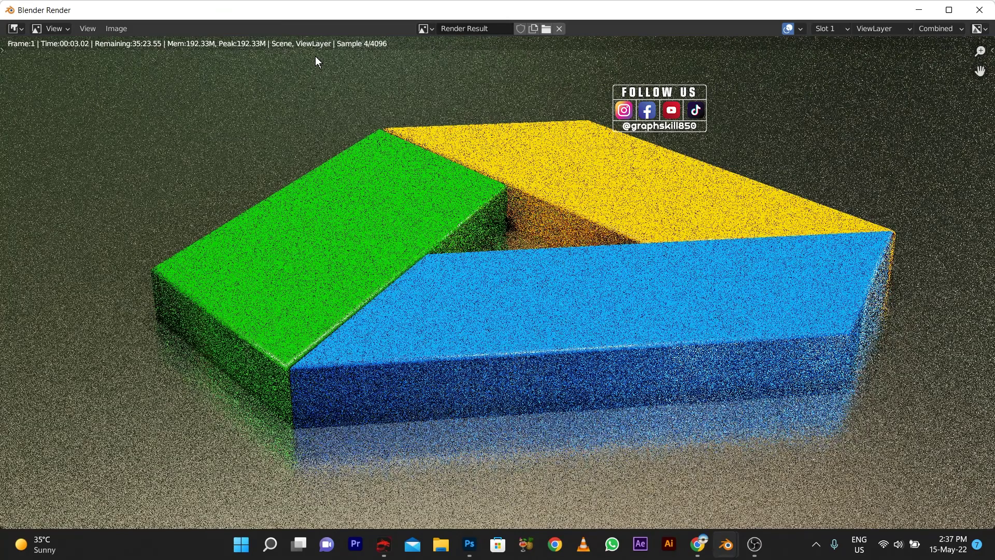
pyautogui.scroll(-2, 365, 192)
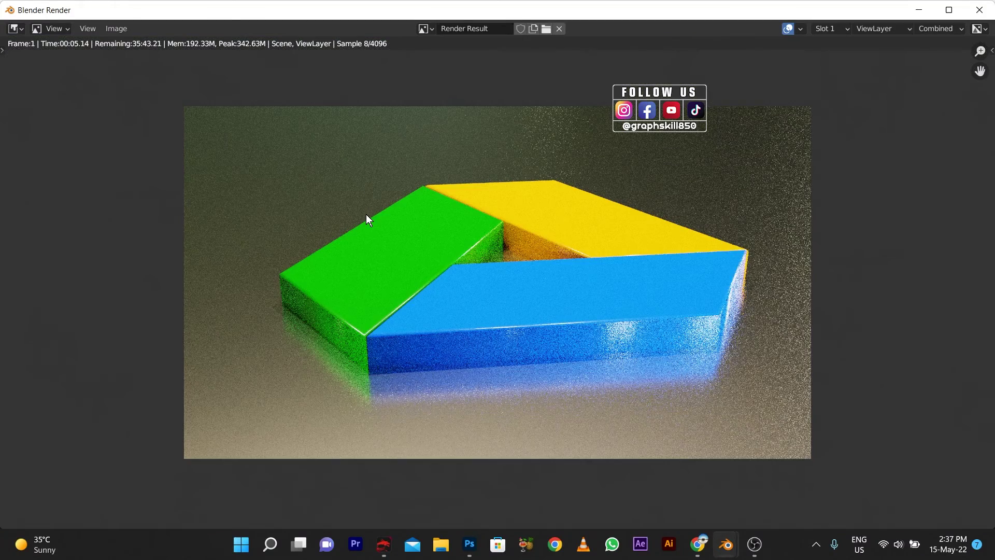